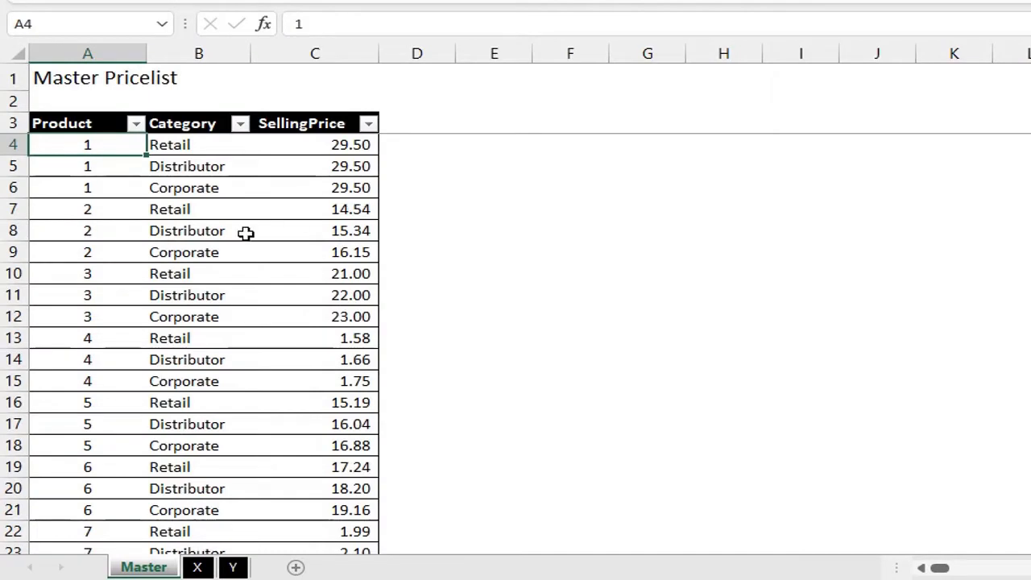
Step: Examine the extent of the Master price list and compare its layout with the Company X and Company Y price lists
key("ctrl+Down")
key("ctrl+Up")
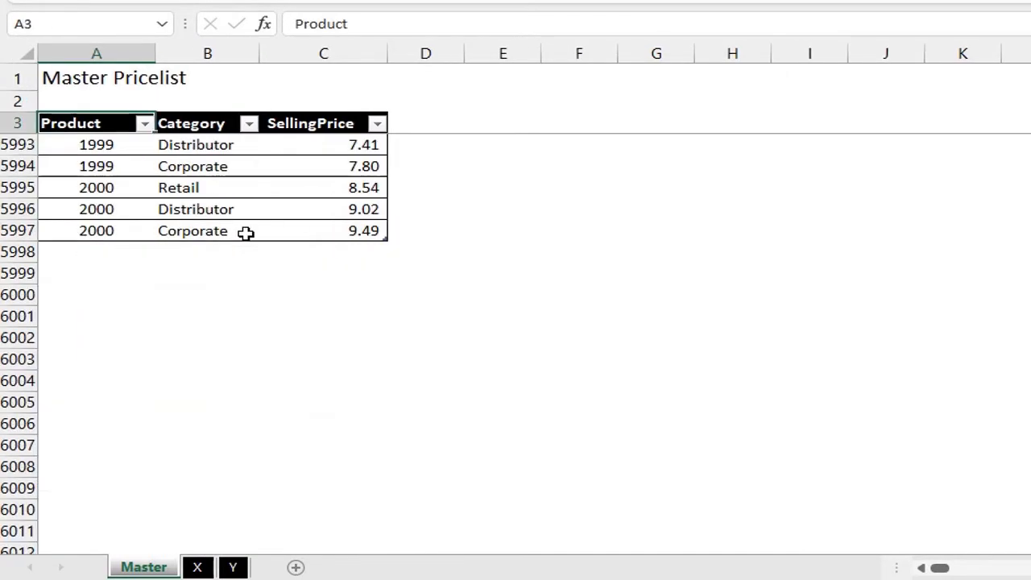
key("Down")
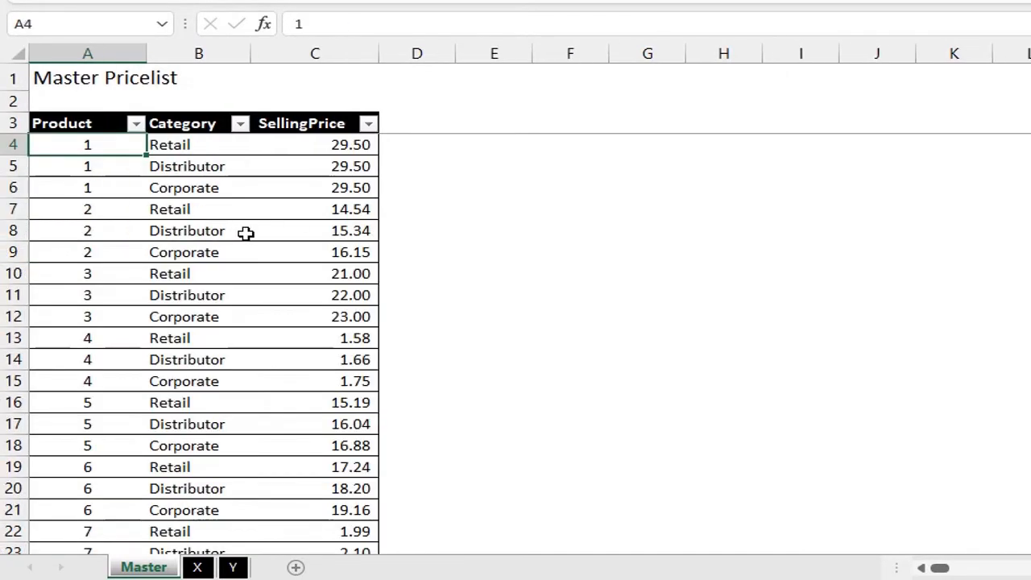
left_click(198, 567)
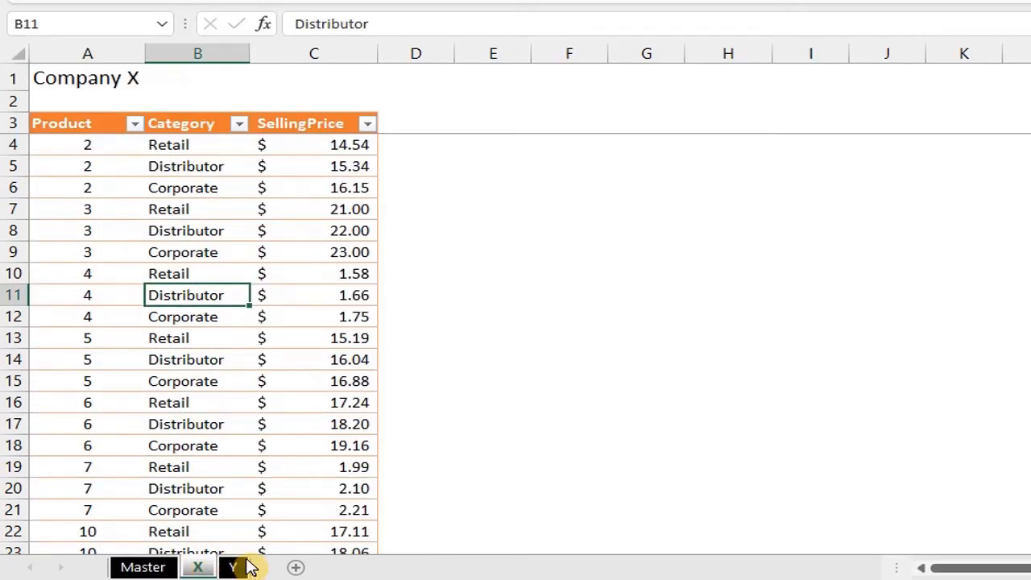
left_click(235, 567)
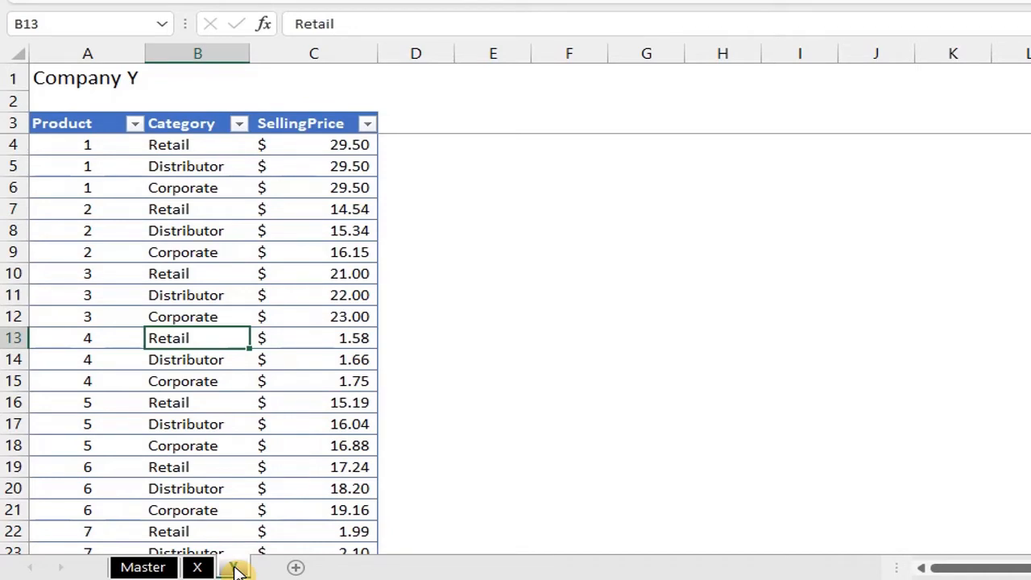
left_click(145, 568)
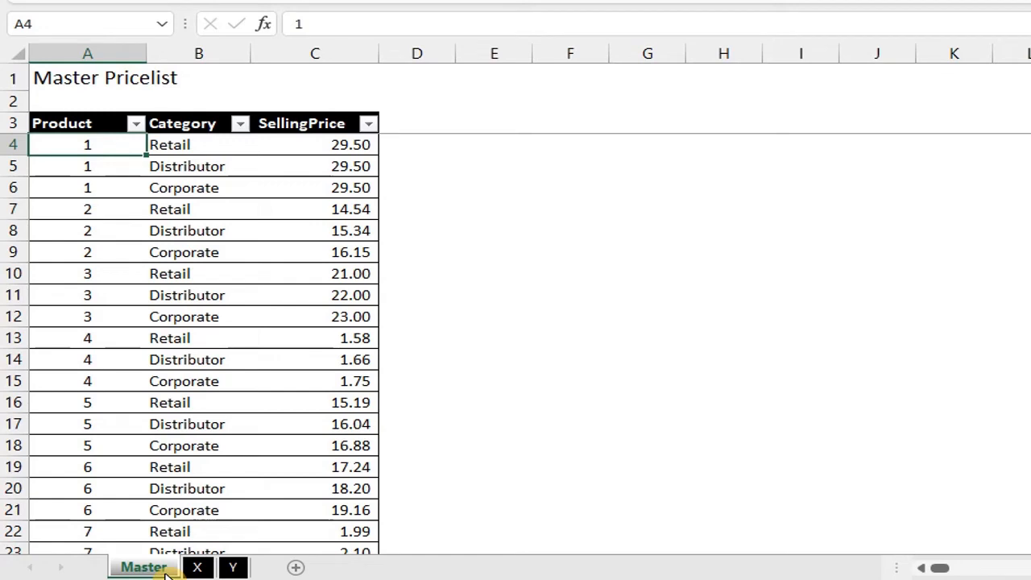
left_click(196, 568)
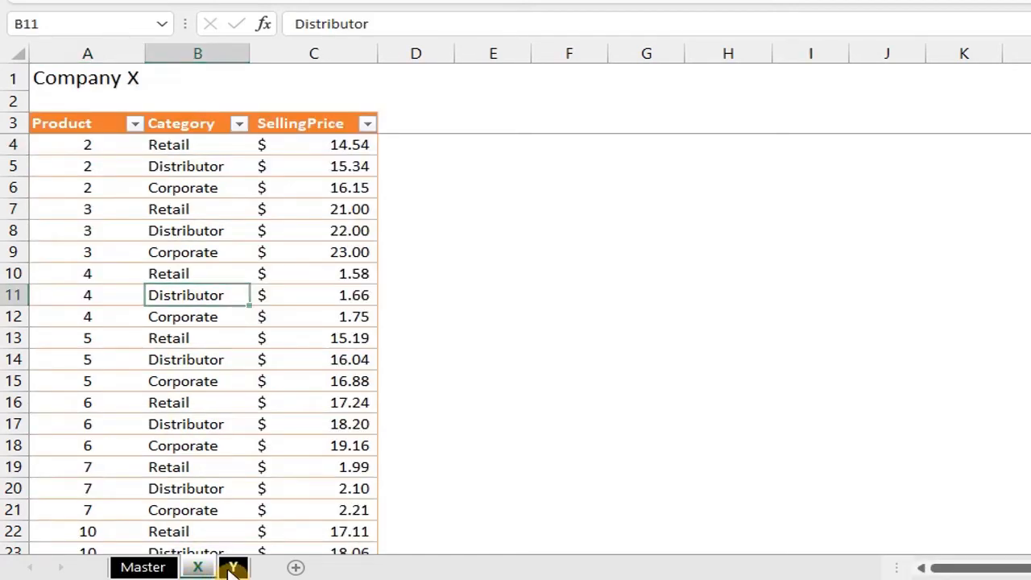
left_click(232, 568)
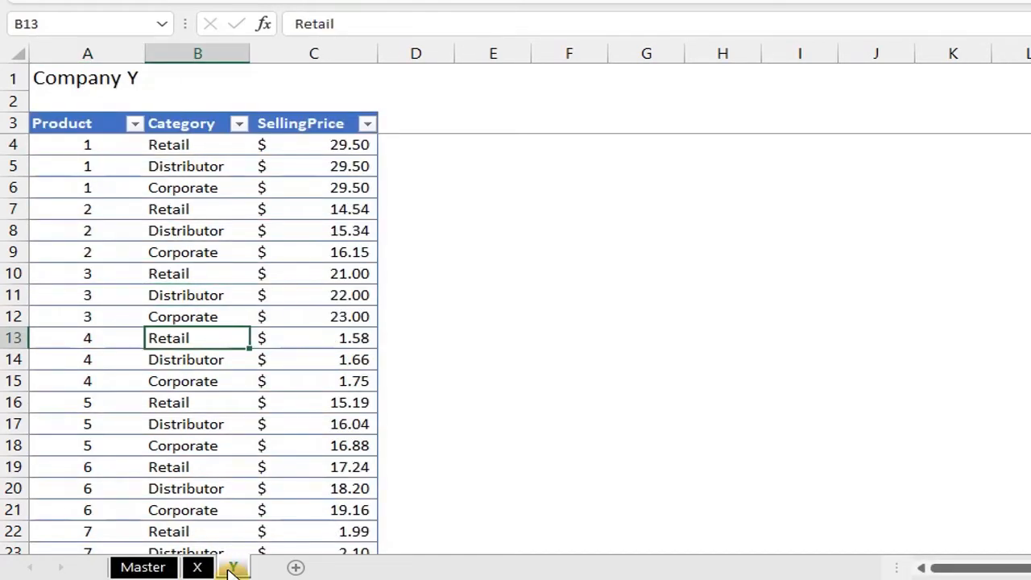
left_click(143, 568)
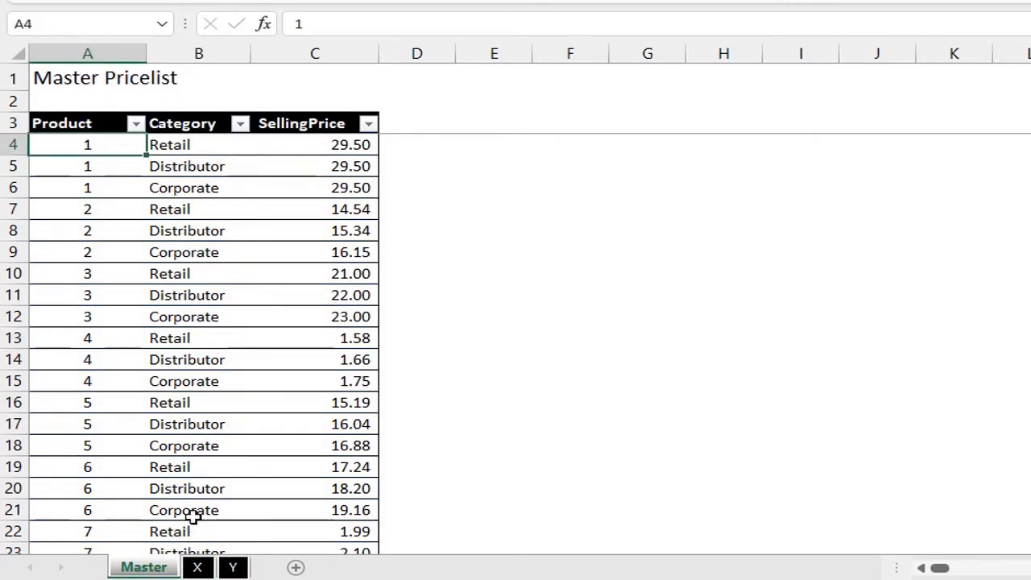
Step: Load the Master Pricelist table from the sheet into the Power Query Editor
left_click(177, 402)
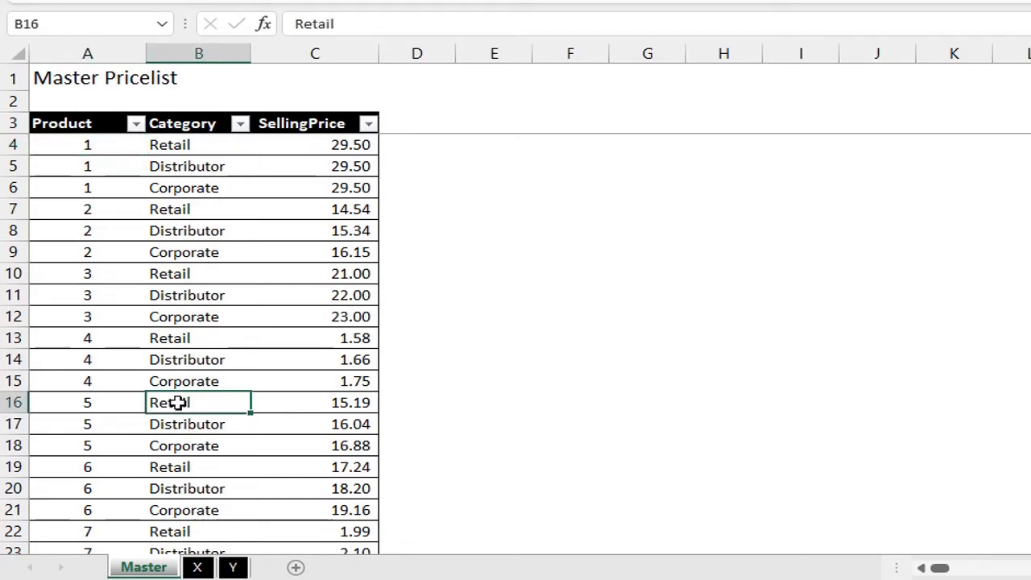
right_click(177, 402)
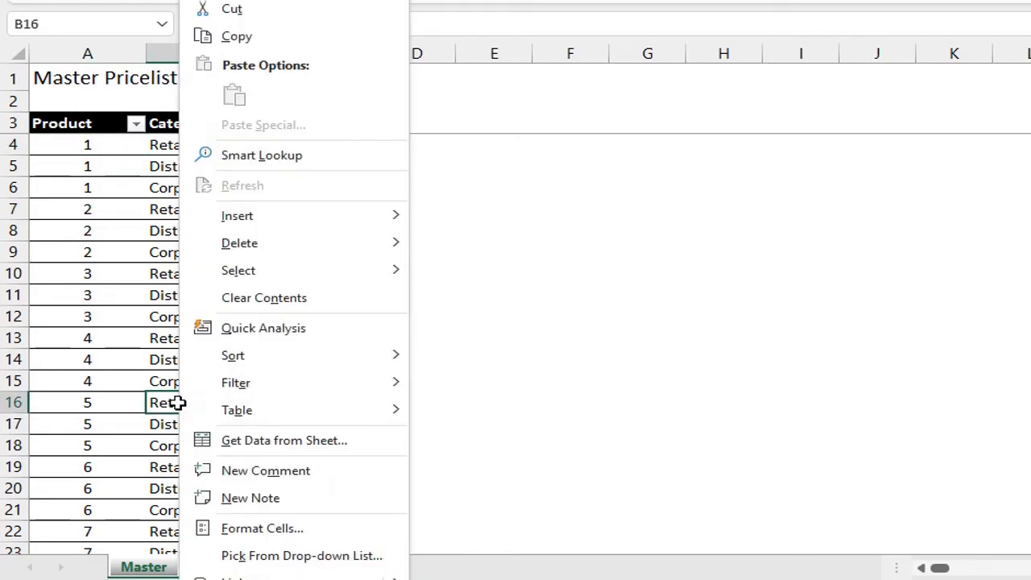
left_click(383, 445)
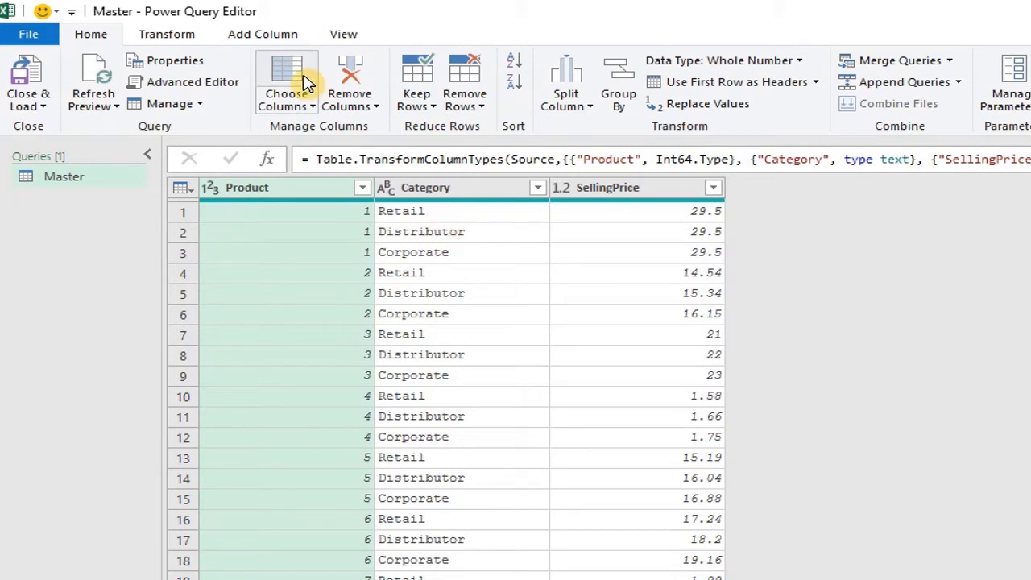
Step: Add a custom column named Company to the Master query with the formula = "Master"
left_click(278, 33)
left_click(111, 80)
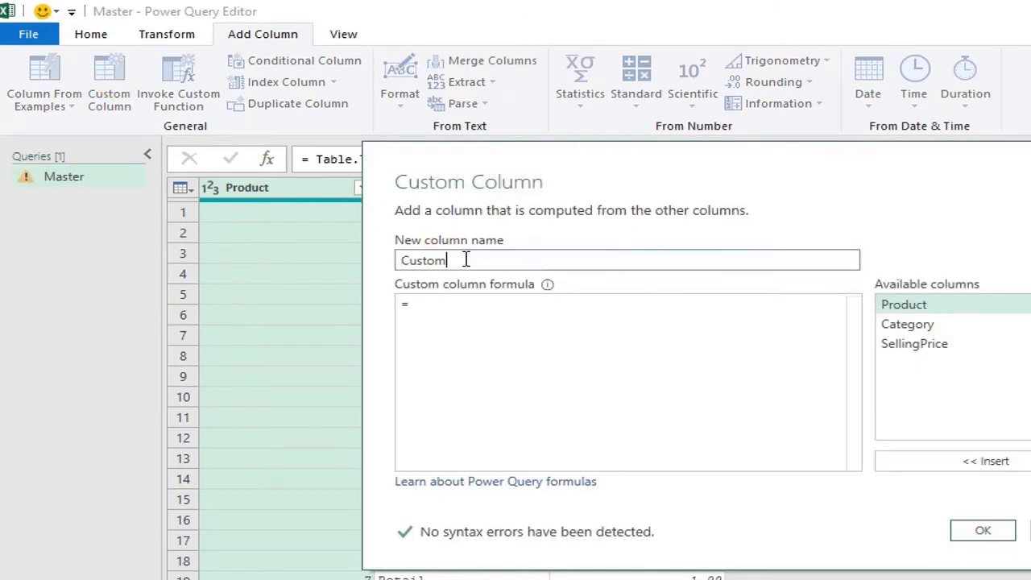
left_click_drag(467, 257, 359, 264)
type("Company")
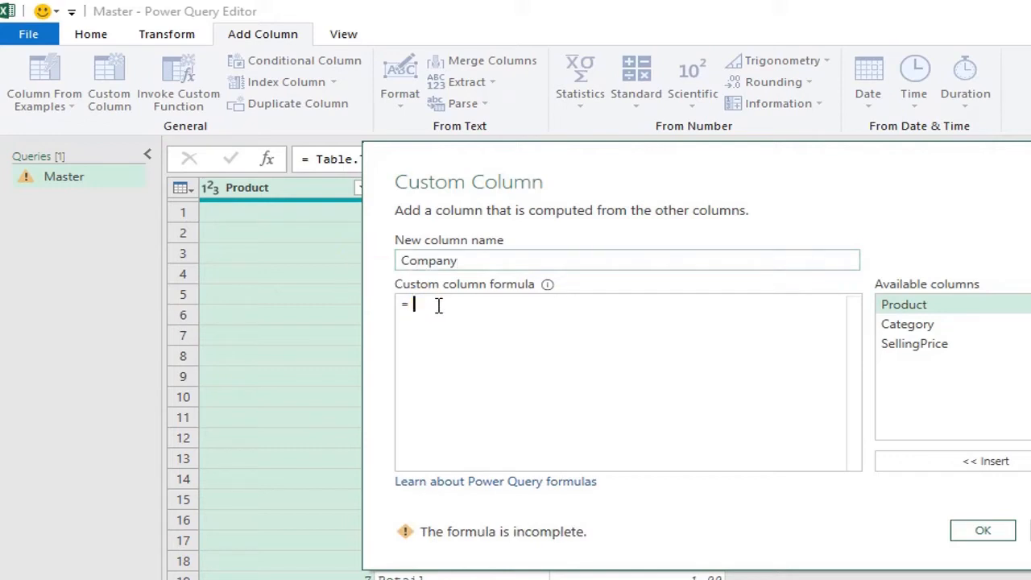
type("\"Ma")
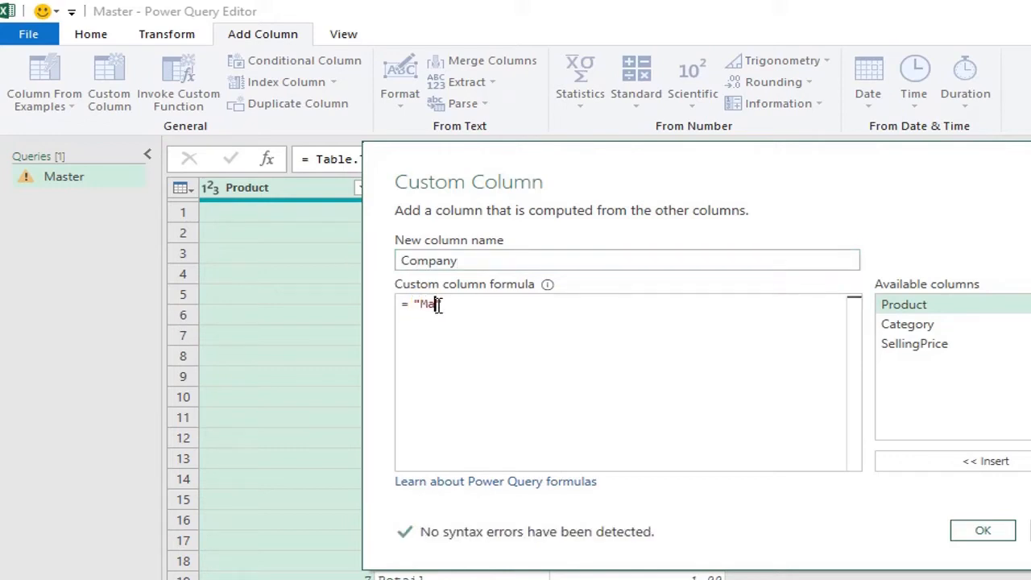
type("ster")
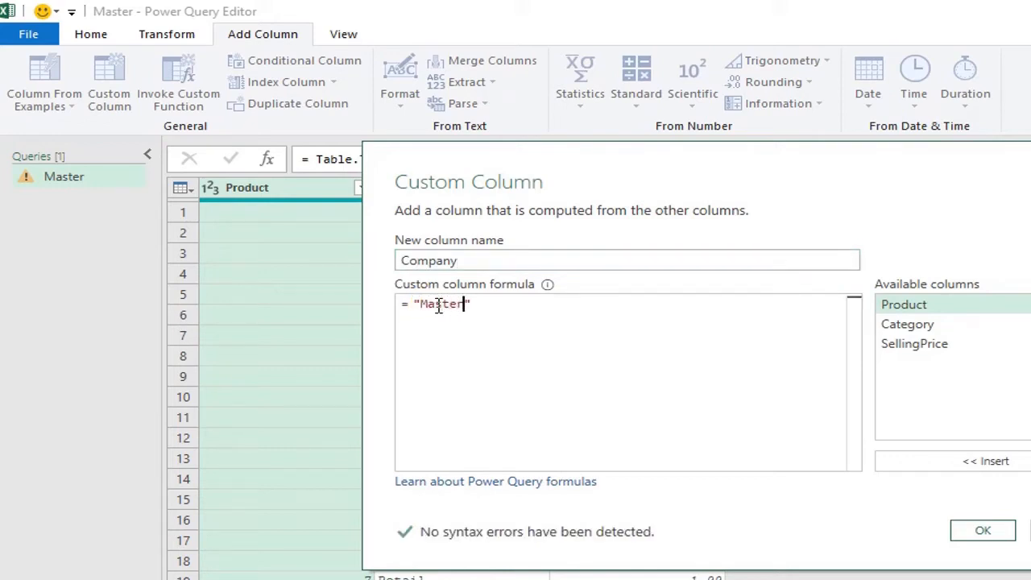
left_click(1002, 538)
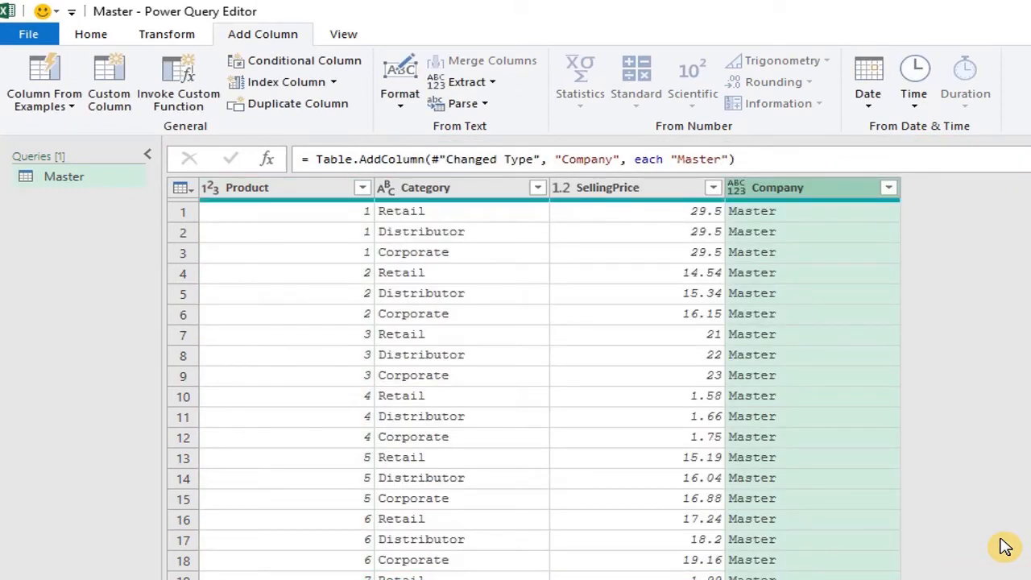
Step: Close the editor and load the Master query to the workbook as a connection only
left_click(91, 38)
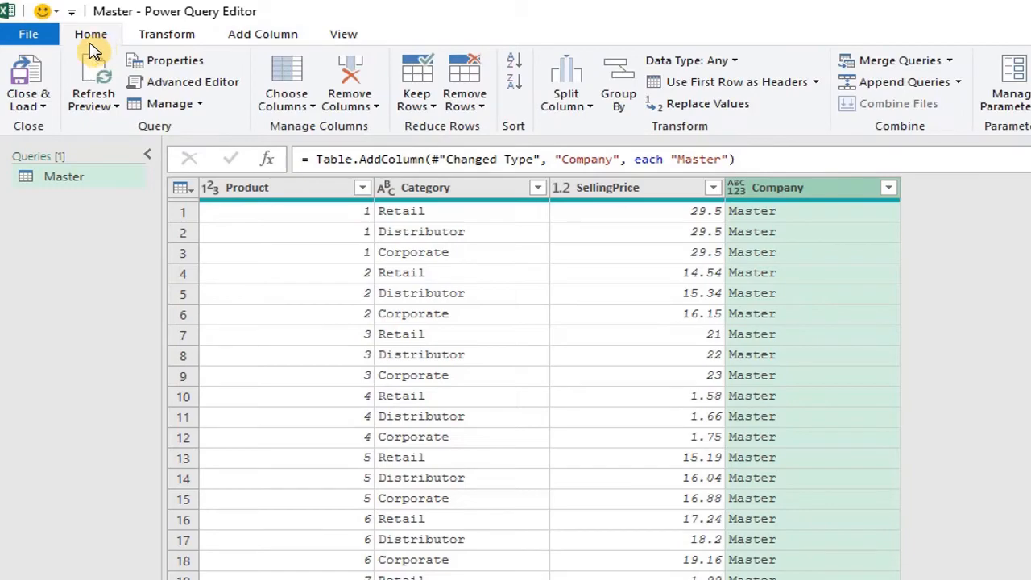
left_click(39, 107)
left_click(93, 147)
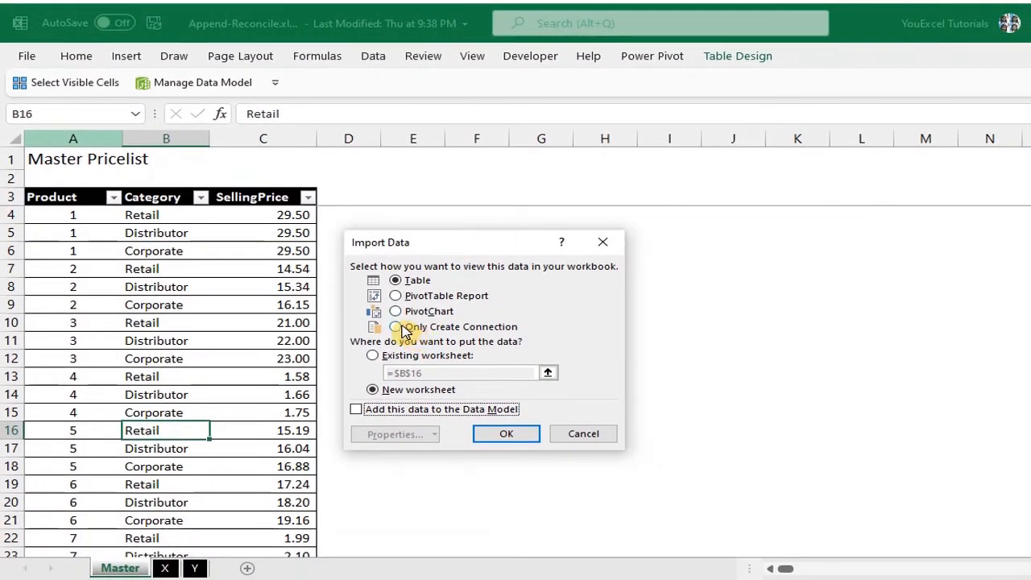
left_click(293, 521)
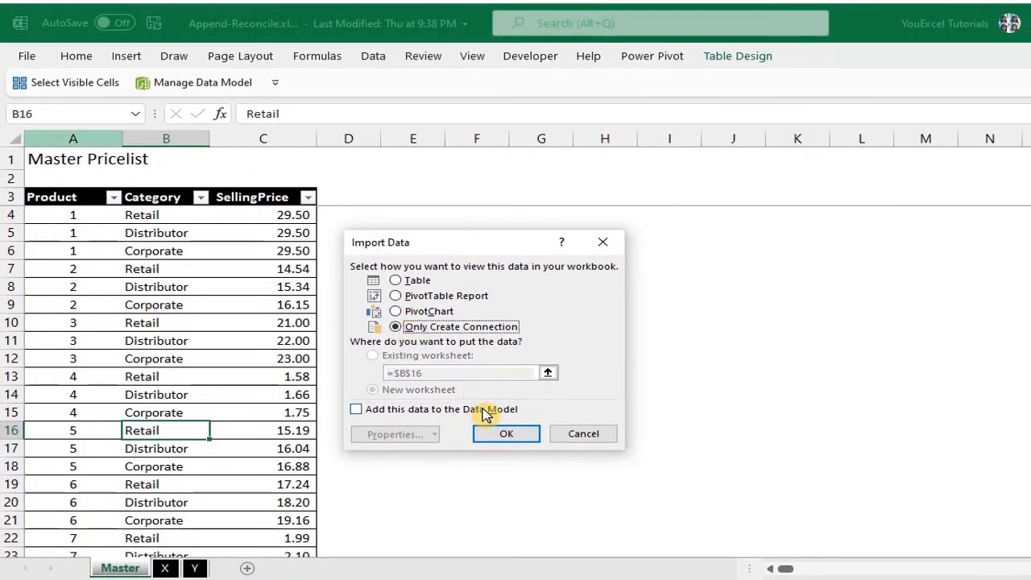
left_click(502, 435)
Step: Load the Company X price table from sheet X into the Power Query Editor
left_click(166, 568)
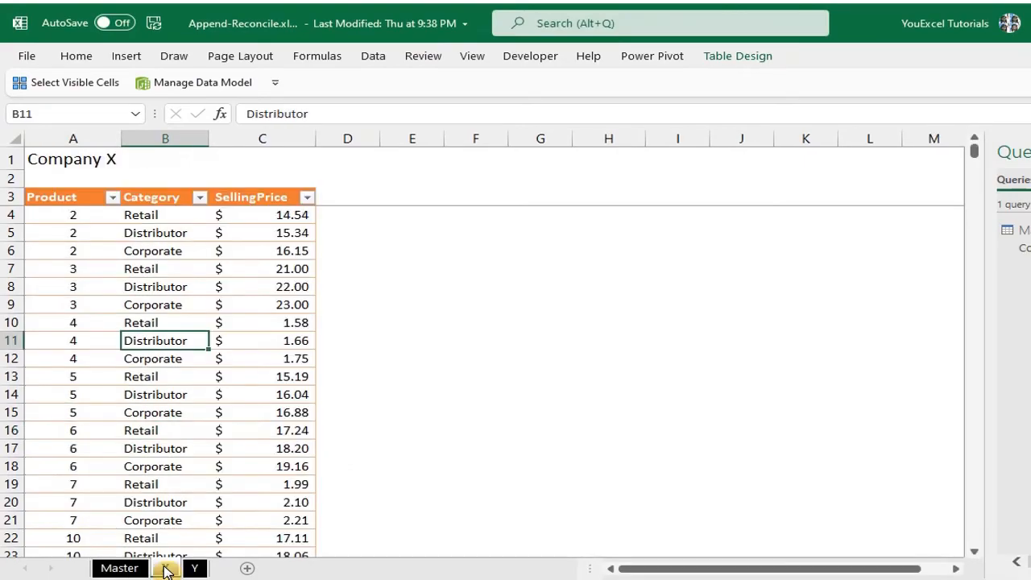
right_click(165, 394)
left_click(346, 467)
Step: Add a custom column named Company to the X query with the formula = "X"
left_click(219, 33)
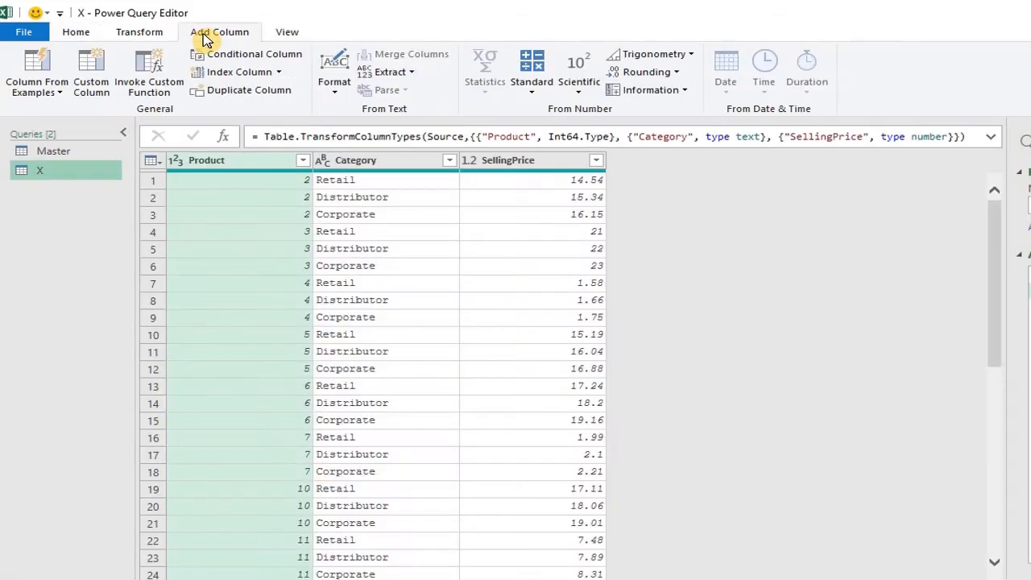
left_click(105, 70)
type("Company")
left_click(362, 256)
type("\"X")
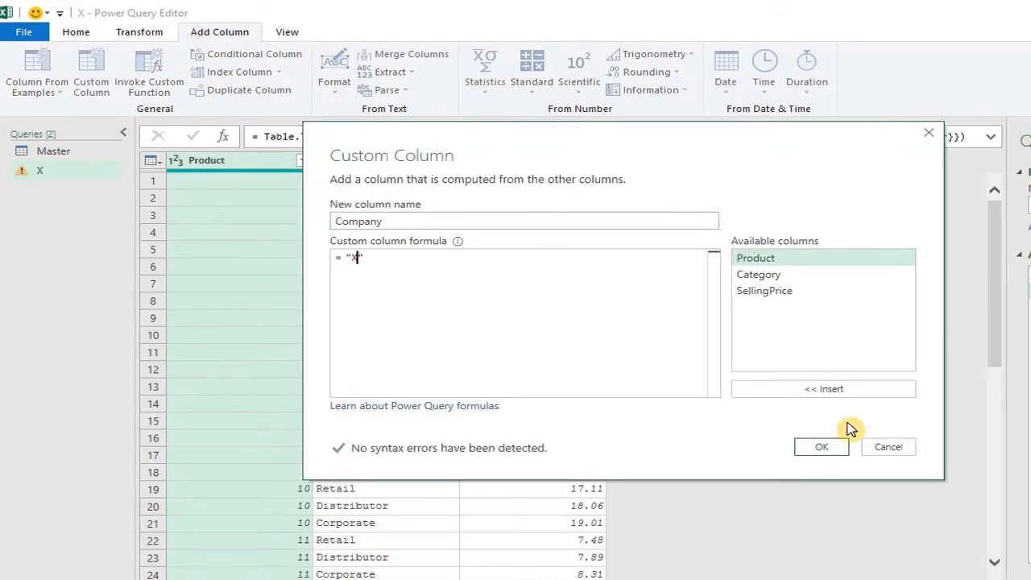
left_click(820, 446)
Step: Close the editor and load the X query to the workbook as a connection only
left_click(76, 32)
left_click(34, 95)
left_click(52, 113)
left_click(376, 341)
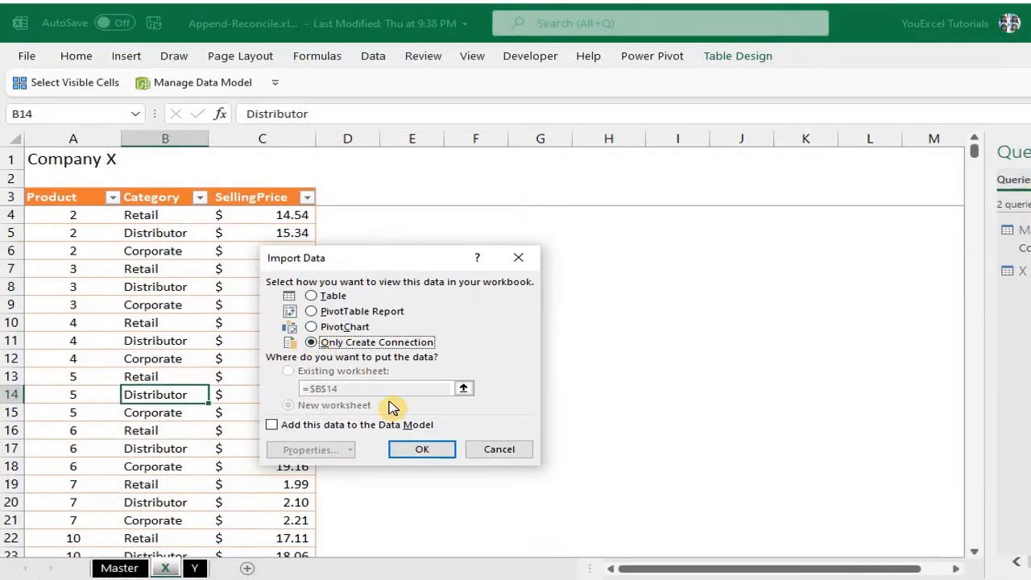
left_click(422, 450)
Step: Load the Company Y price table from sheet Y into the Power Query Editor
left_click(194, 569)
right_click(199, 373)
left_click(352, 469)
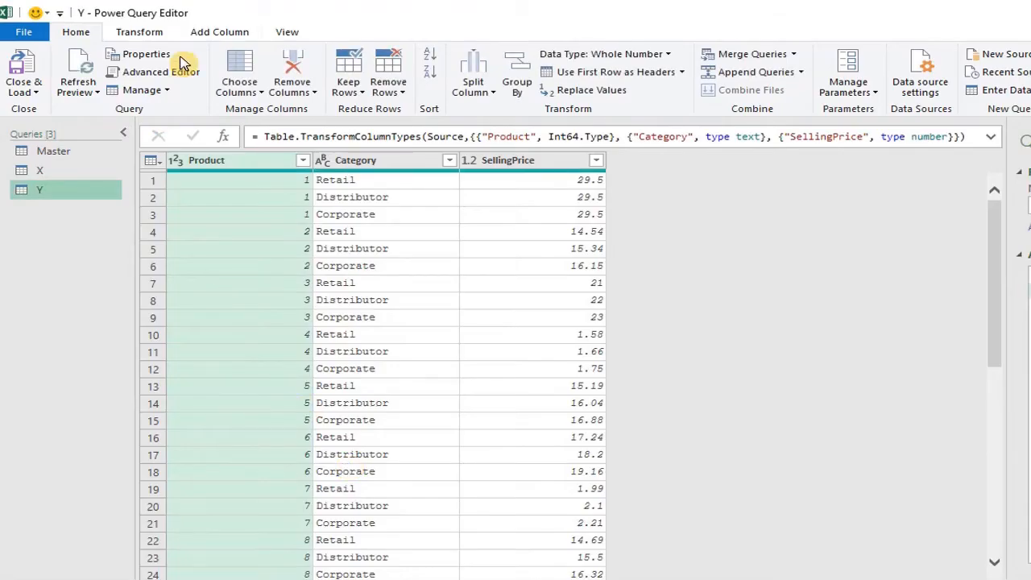
Step: Add a custom column named Company to the Y query with the formula = "Y"
left_click(219, 32)
left_click(91, 81)
type("Company")
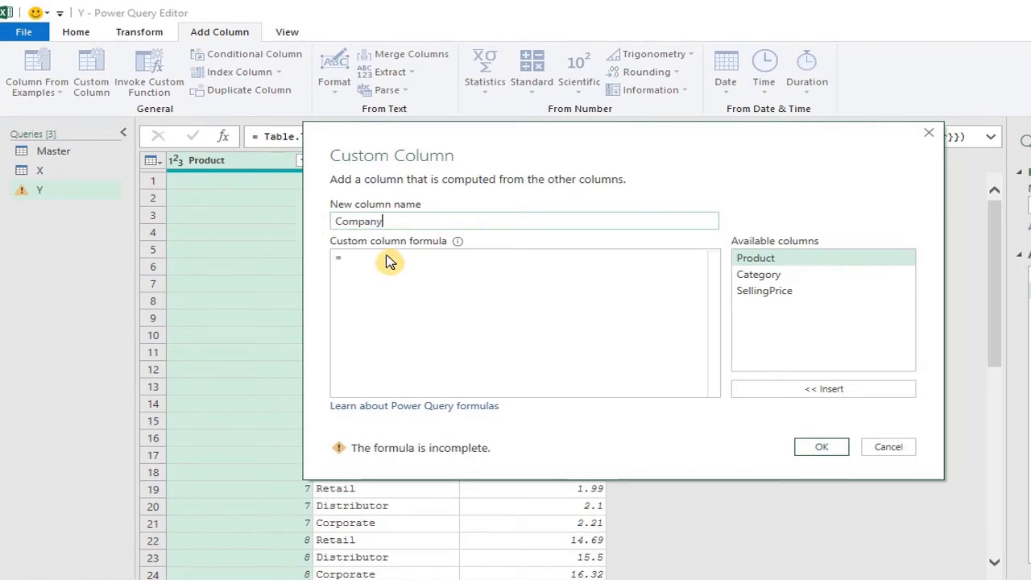
left_click(386, 262)
type("\"Y\"")
left_click(820, 446)
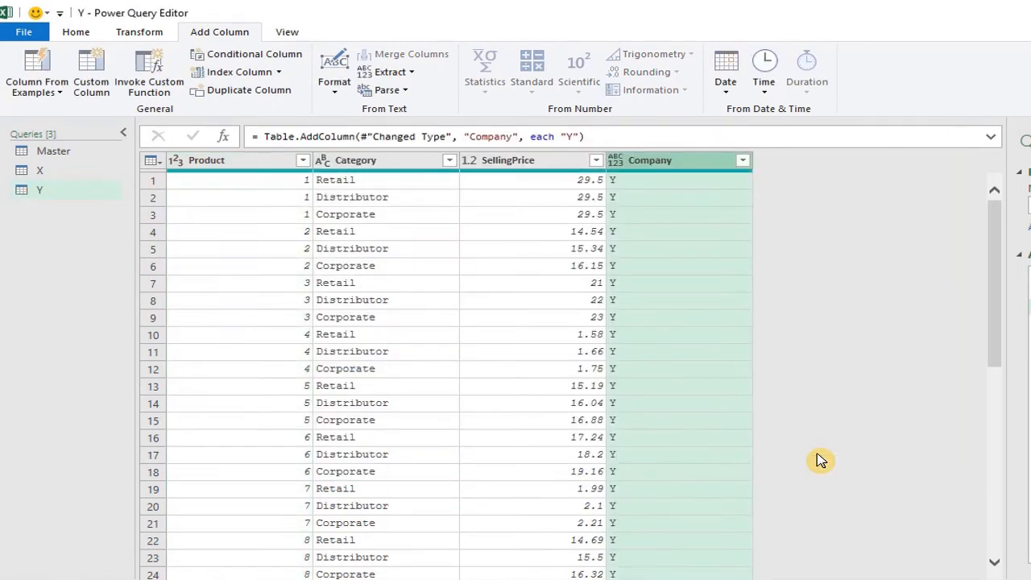
Step: Close the editor and load the Y query to the workbook as a connection only
left_click(75, 32)
left_click(18, 95)
left_click(69, 126)
left_click(240, 435)
left_click(380, 548)
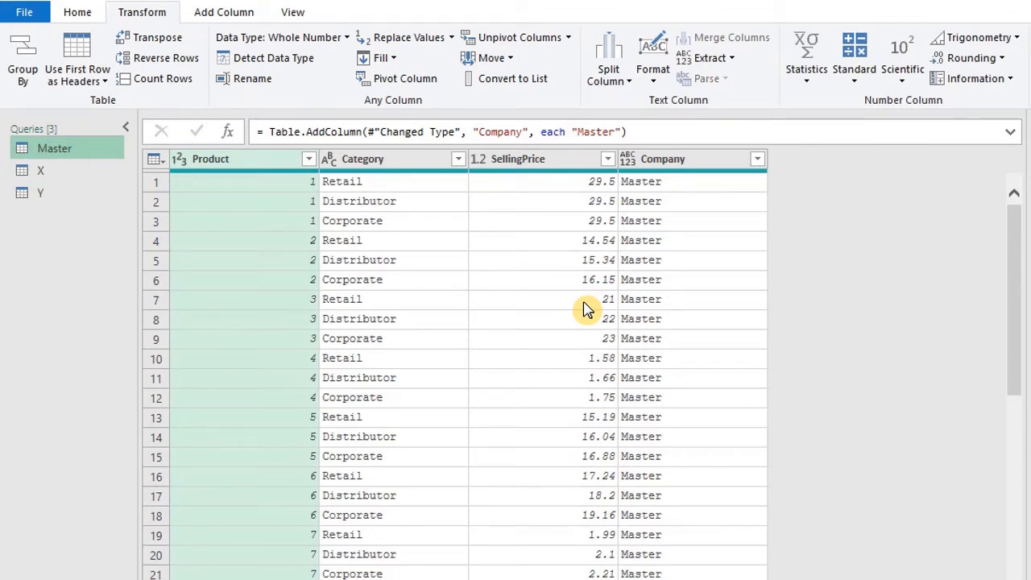
Step: Append the Master, X and Y queries into a new query, using the option for three or more tables
left_click(77, 13)
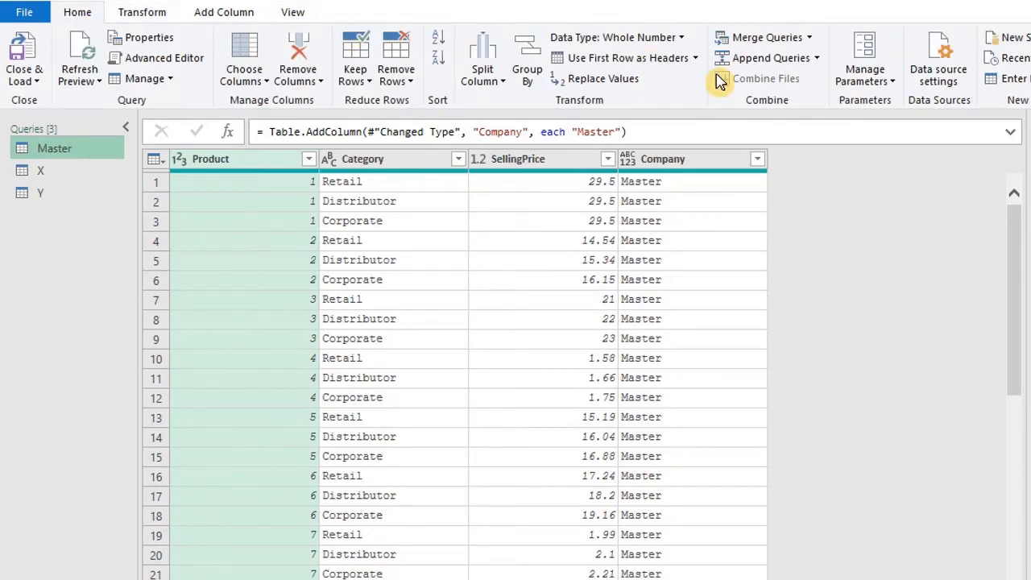
left_click(817, 58)
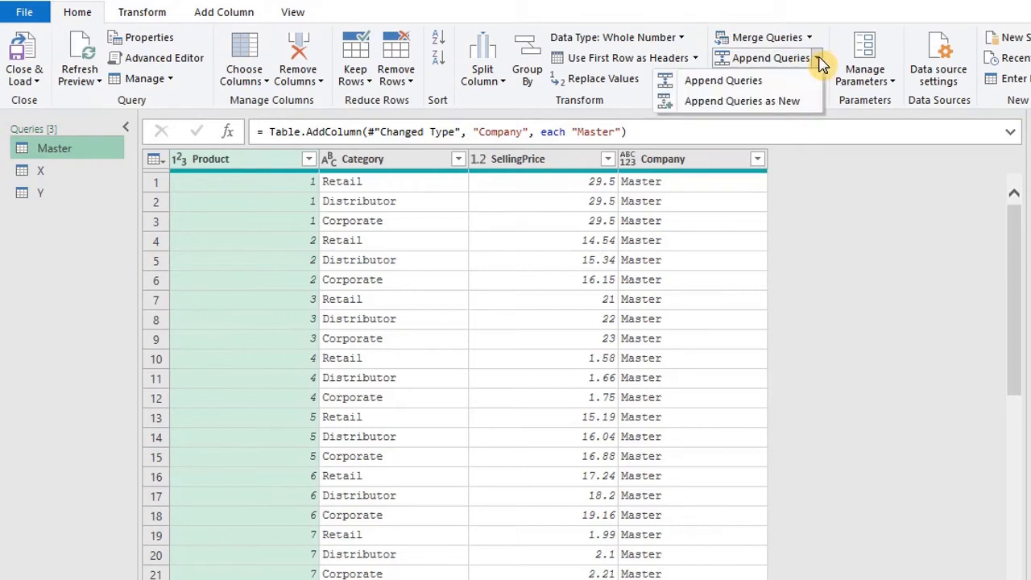
left_click(802, 103)
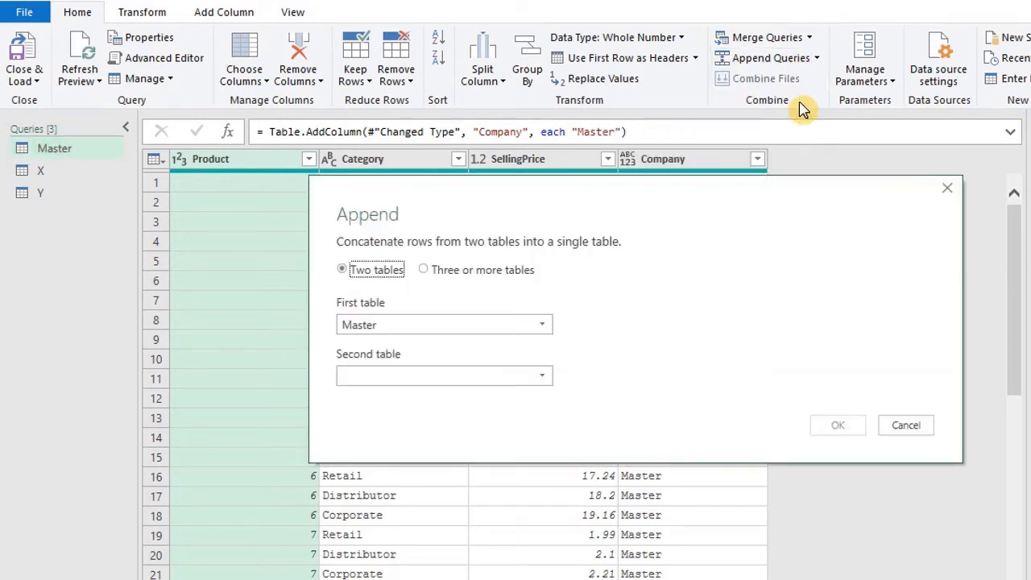
left_click(430, 271)
left_click(483, 346)
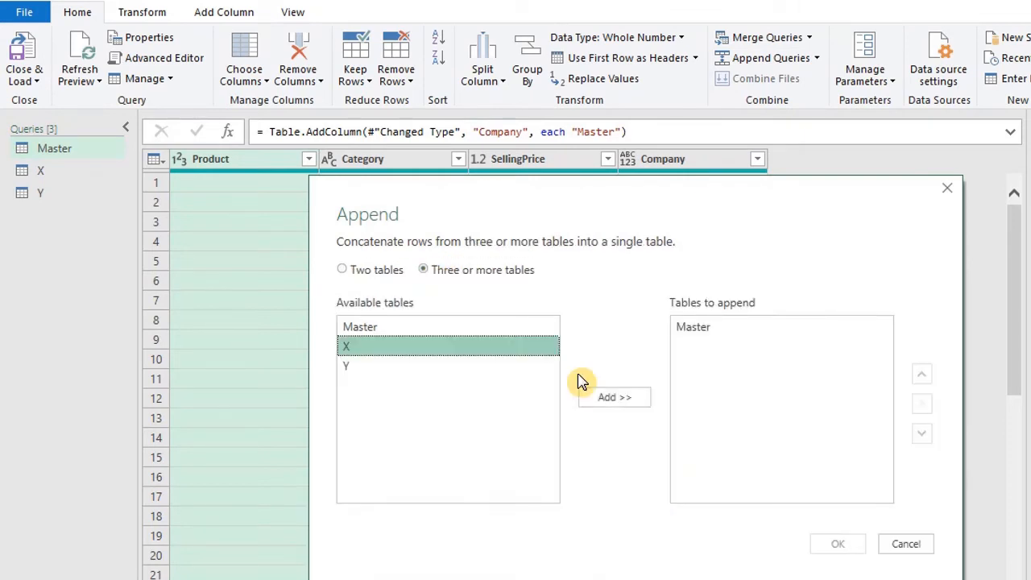
left_click(622, 399)
left_click(425, 365)
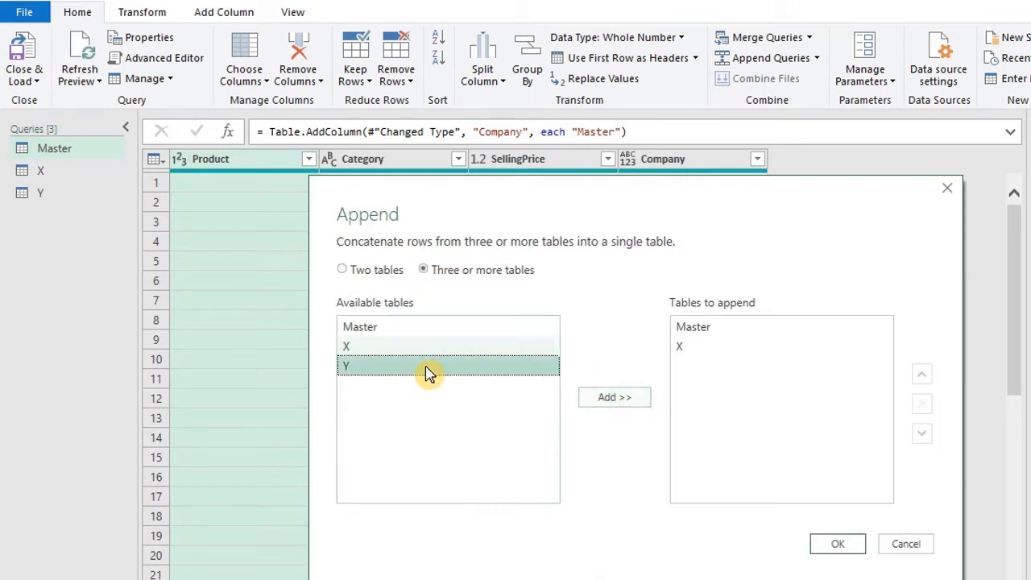
left_click(606, 400)
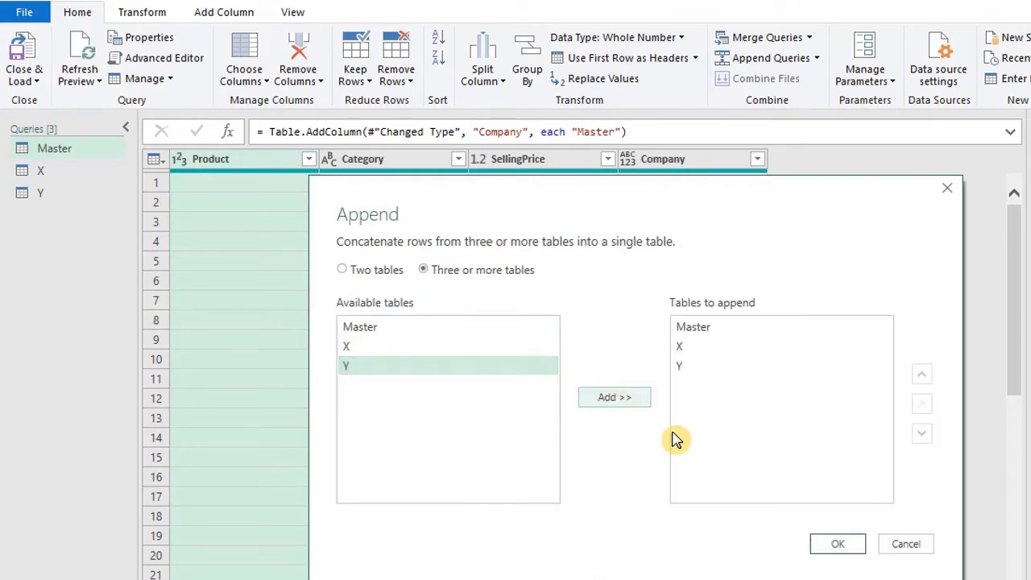
left_click(838, 545)
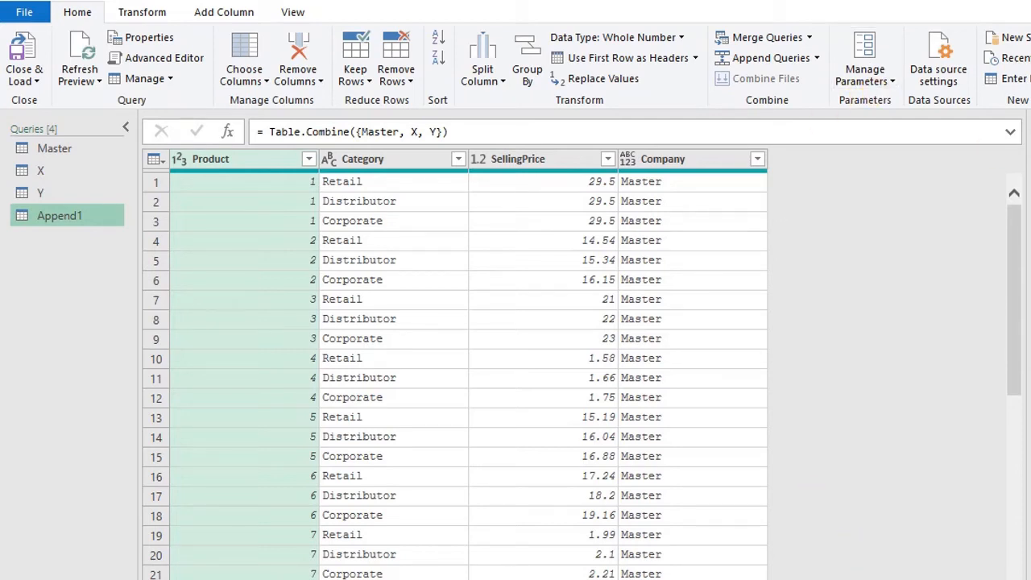
Step: Pivot the Company column of the appended query using SellingPrice as the values column, with Don't Aggregate as the aggregate function
left_click(732, 172)
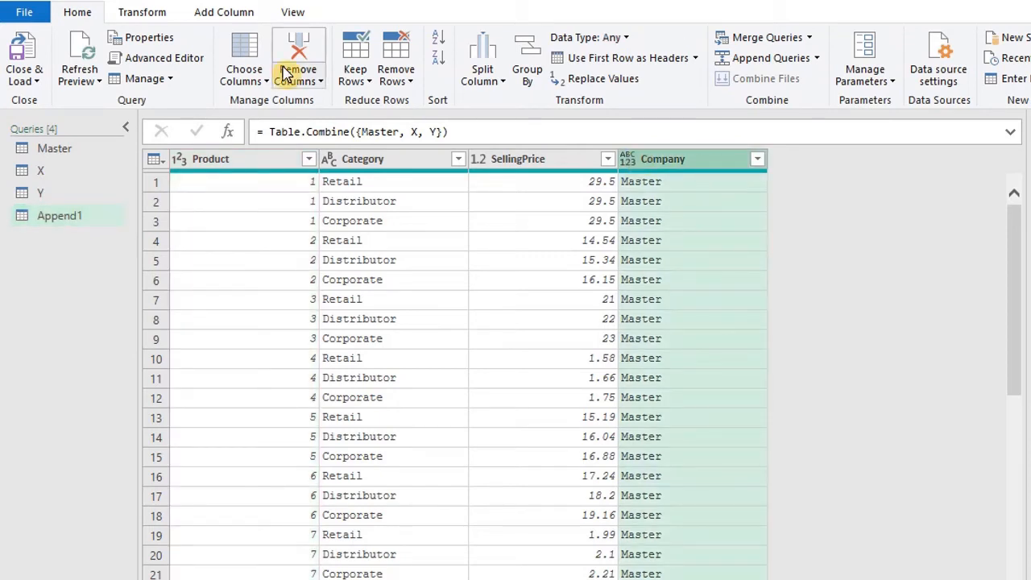
left_click(136, 13)
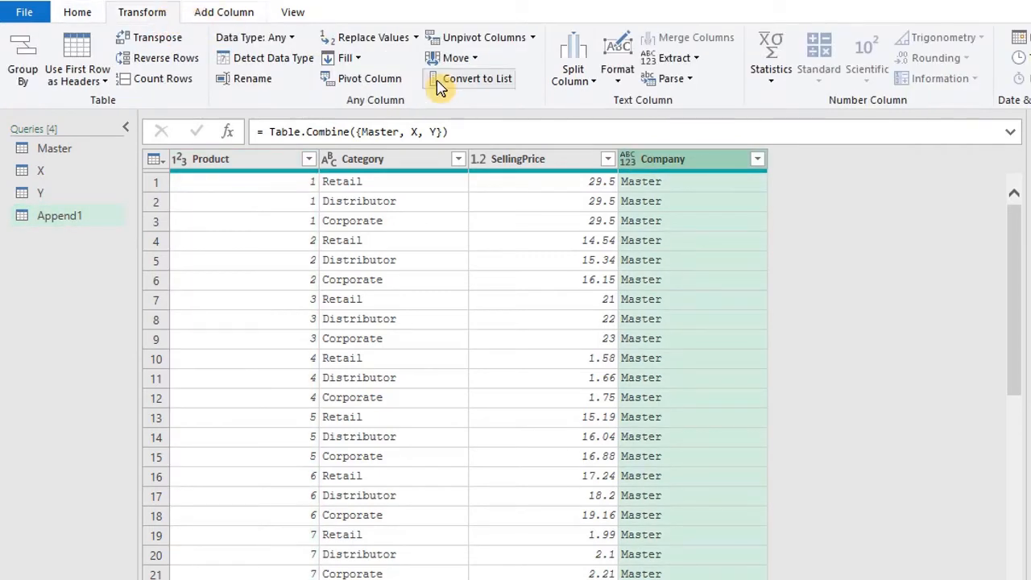
left_click(392, 89)
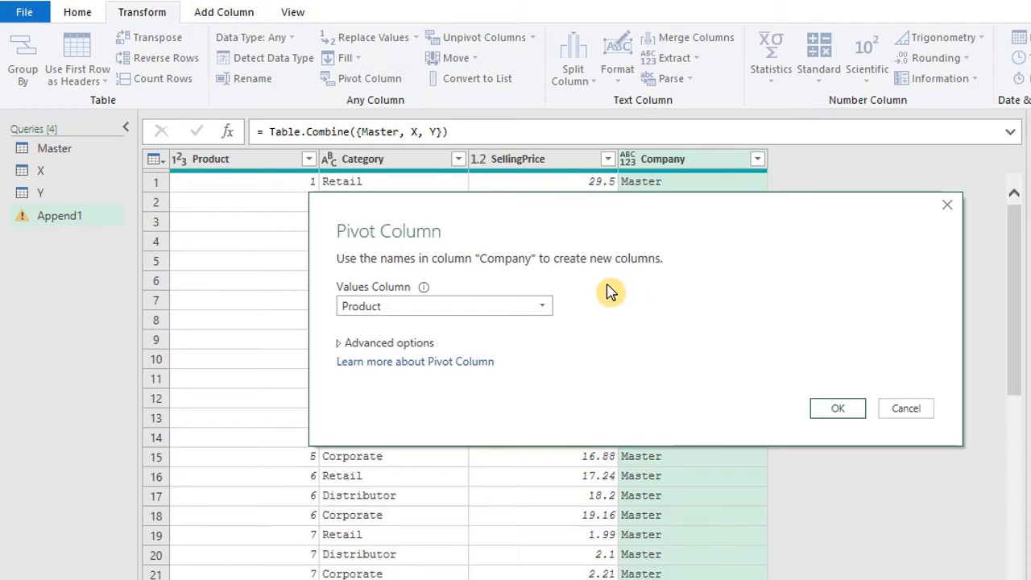
left_click(542, 308)
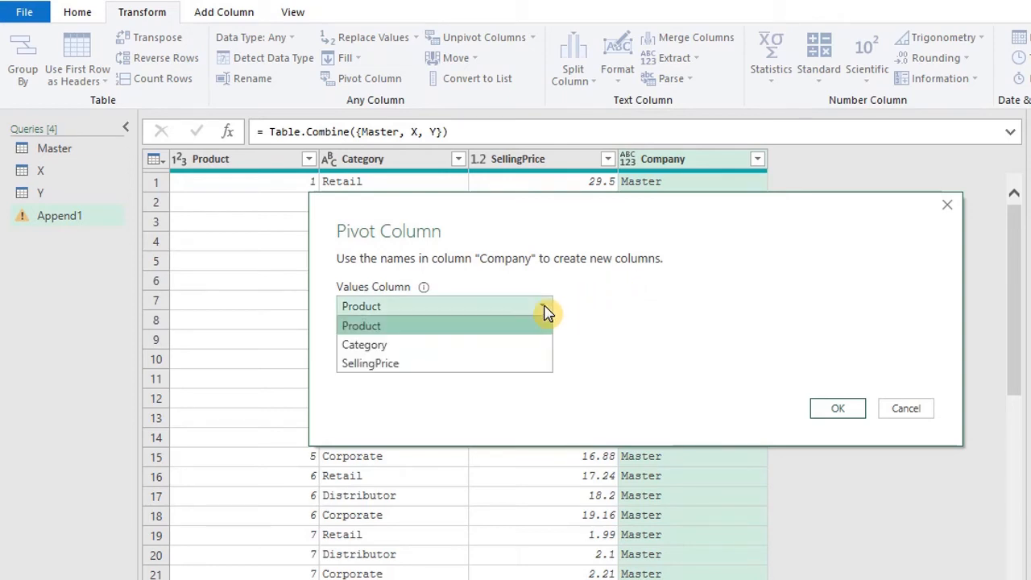
left_click(526, 362)
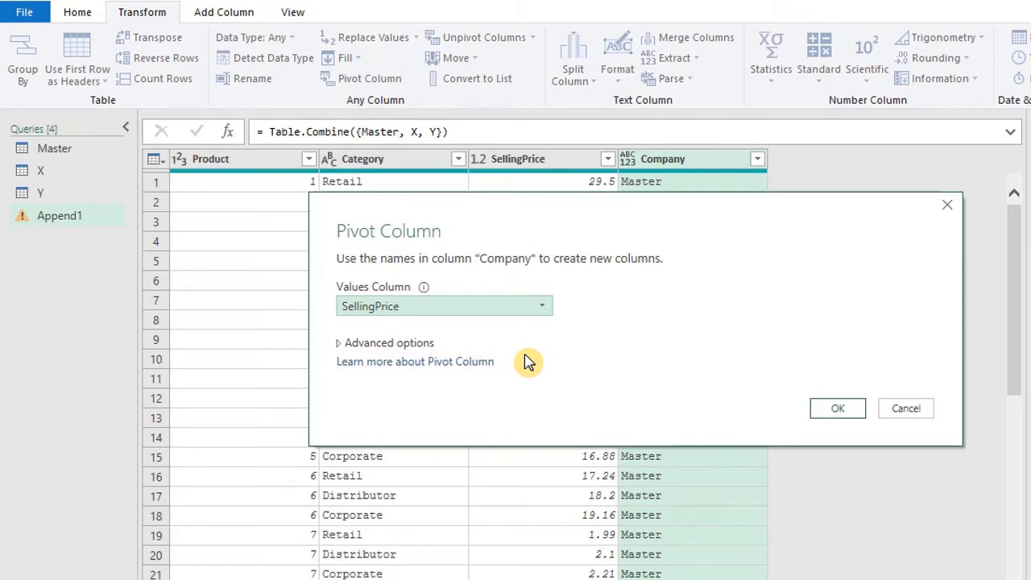
left_click(358, 343)
left_click(512, 387)
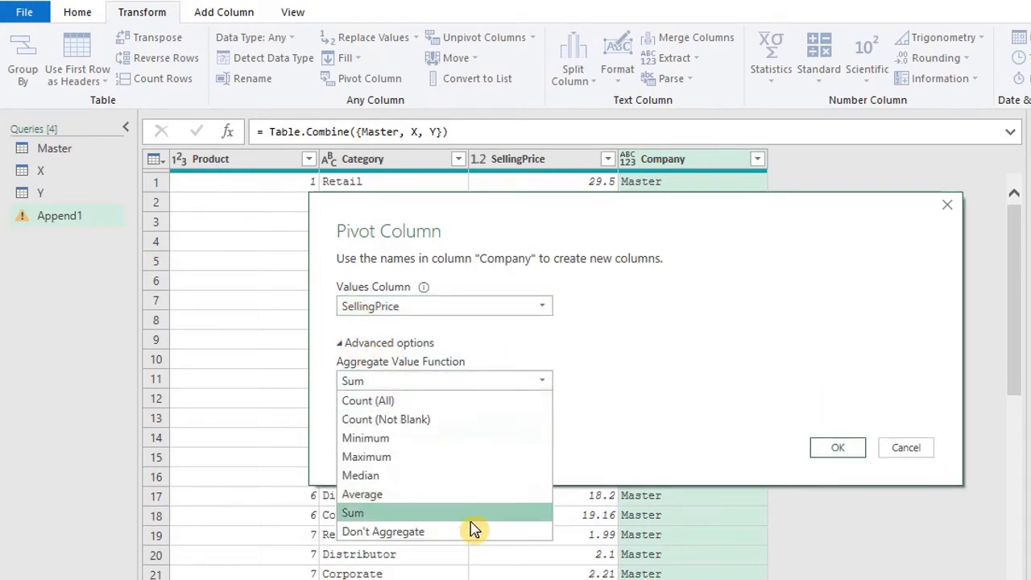
left_click(472, 532)
left_click(860, 456)
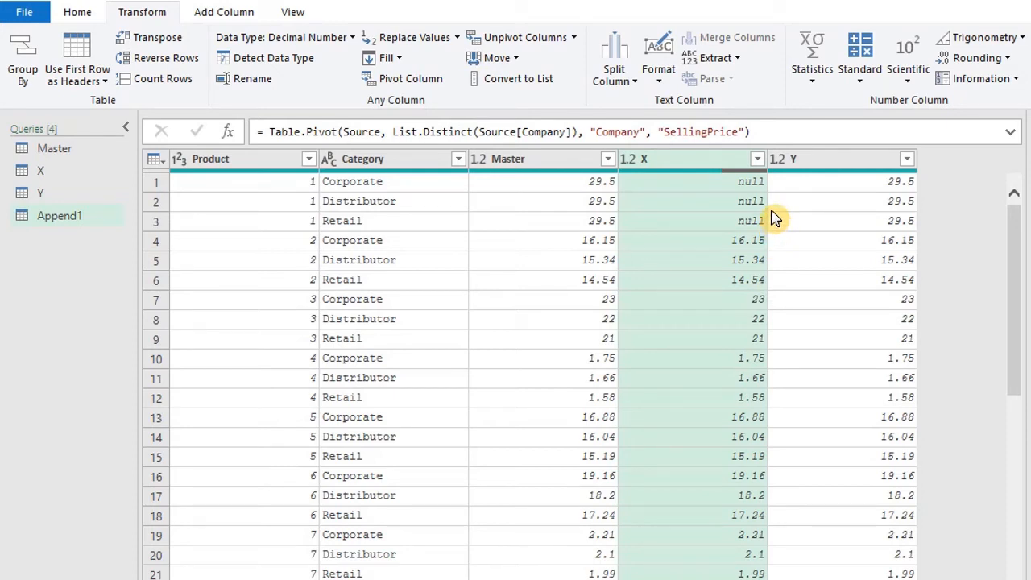
Step: Add a custom column named Master - X with the formula = [Master]-[X]
left_click(240, 15)
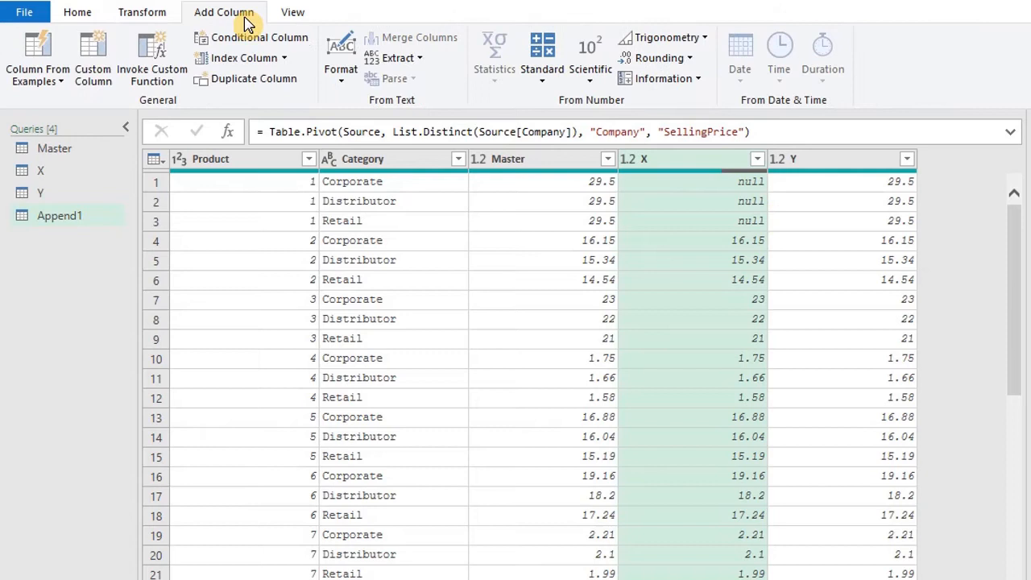
left_click(102, 71)
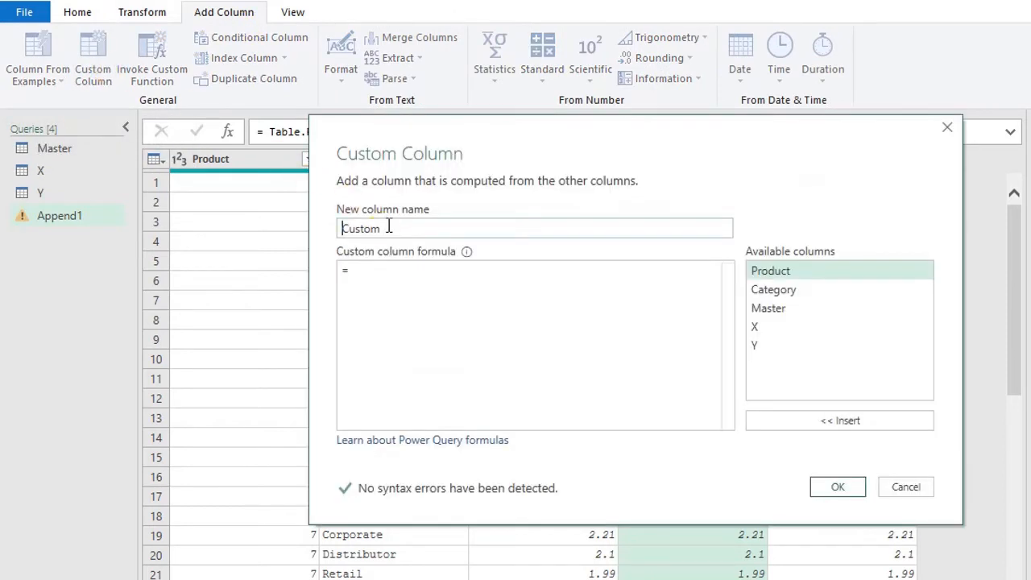
left_click_drag(390, 228, 286, 226)
type("Master - X")
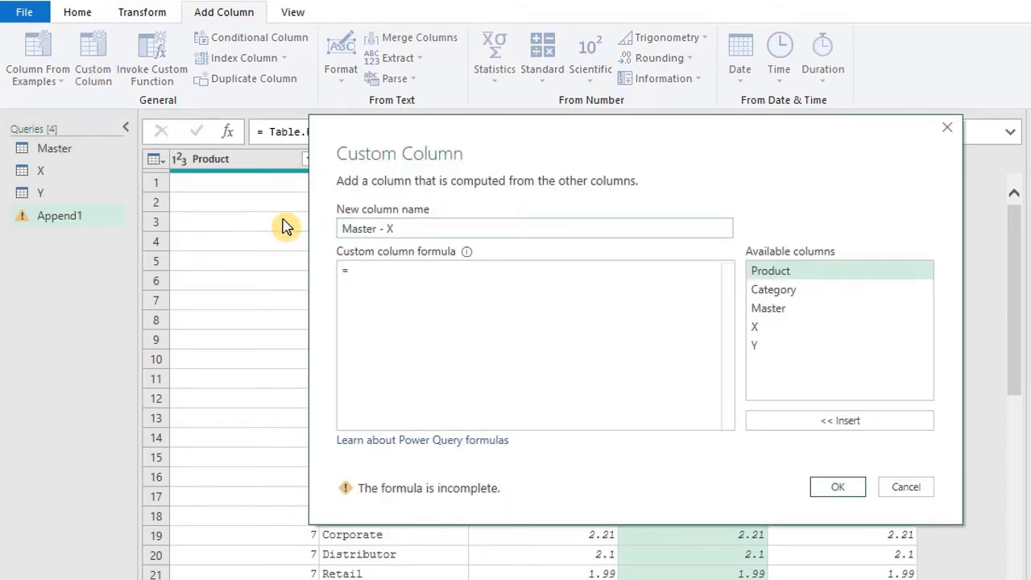
left_click(397, 285)
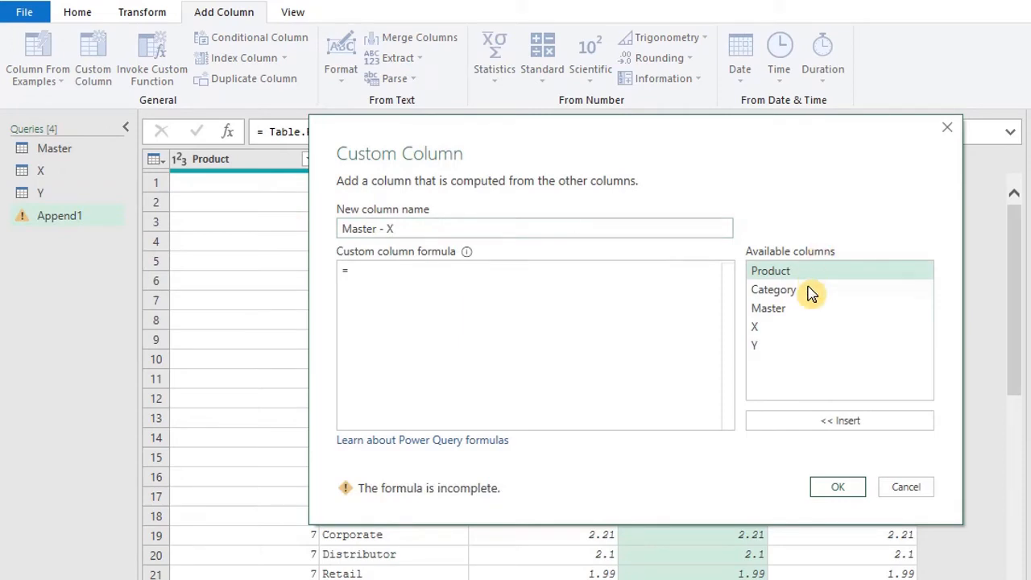
double_click(774, 308)
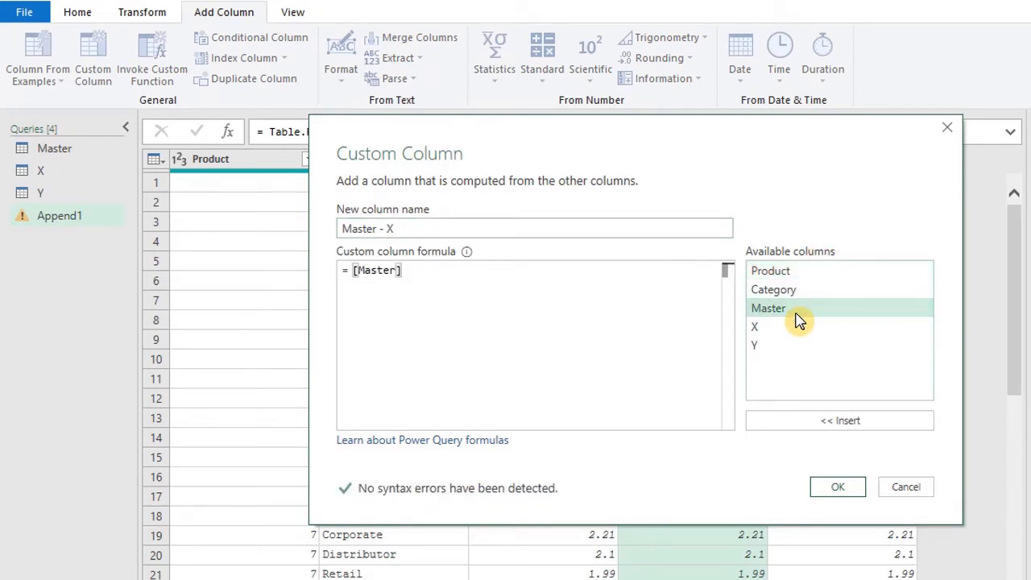
type("-")
double_click(781, 325)
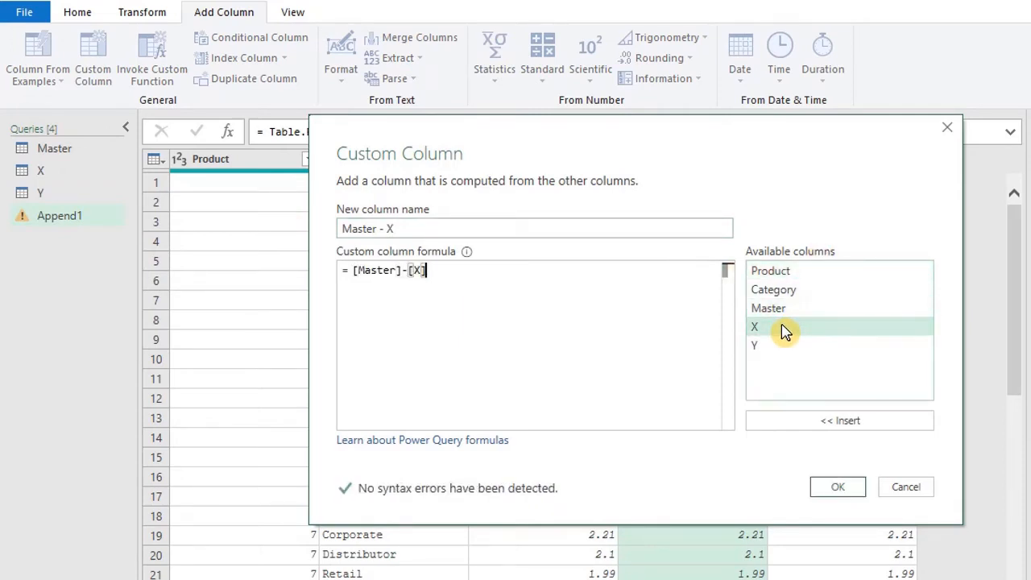
left_click(841, 488)
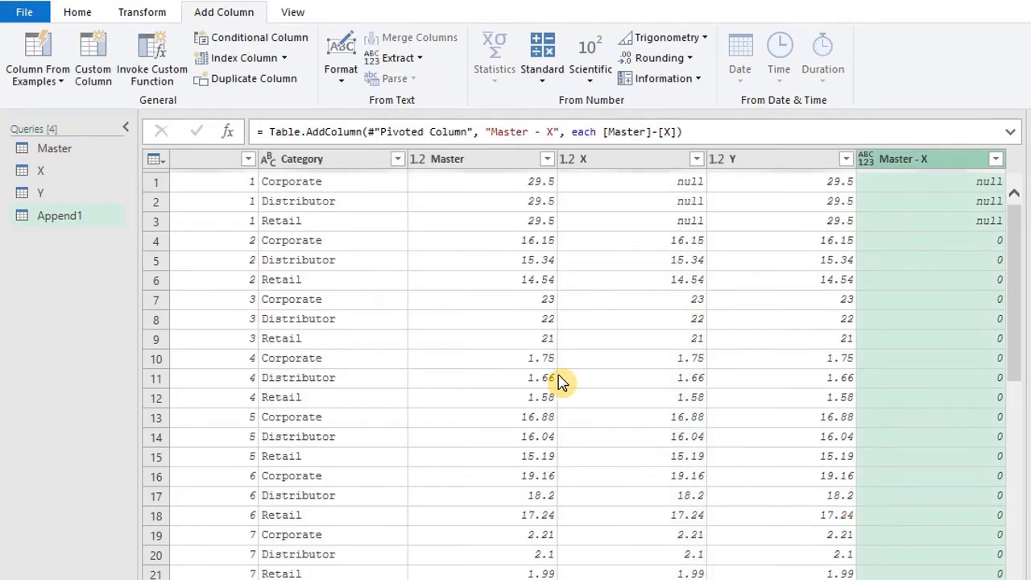
Step: Add a custom column named Master - Y with the formula = [Master]-[Y]
left_click(93, 57)
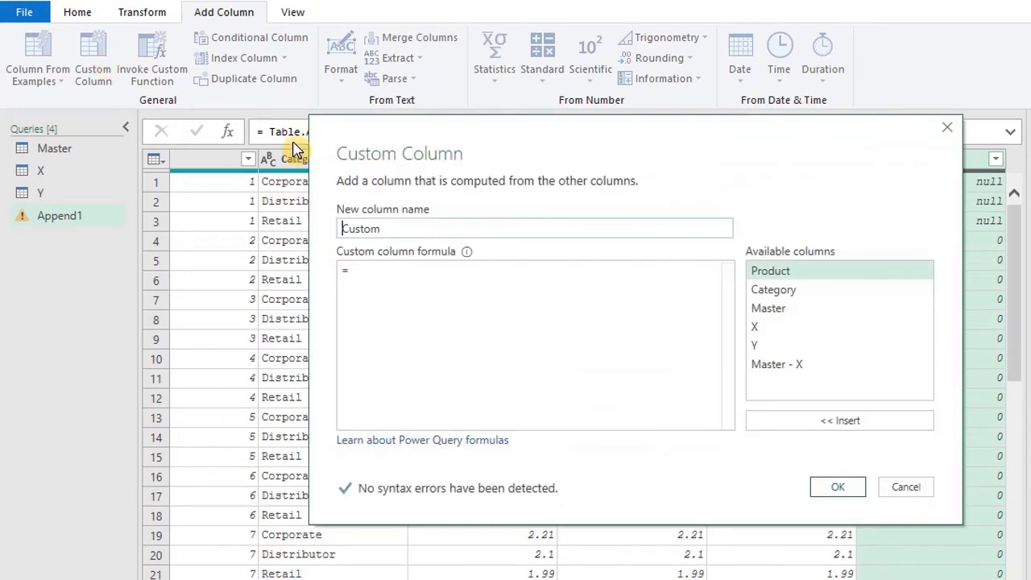
left_click_drag(379, 229, 314, 221)
type("Master - Y")
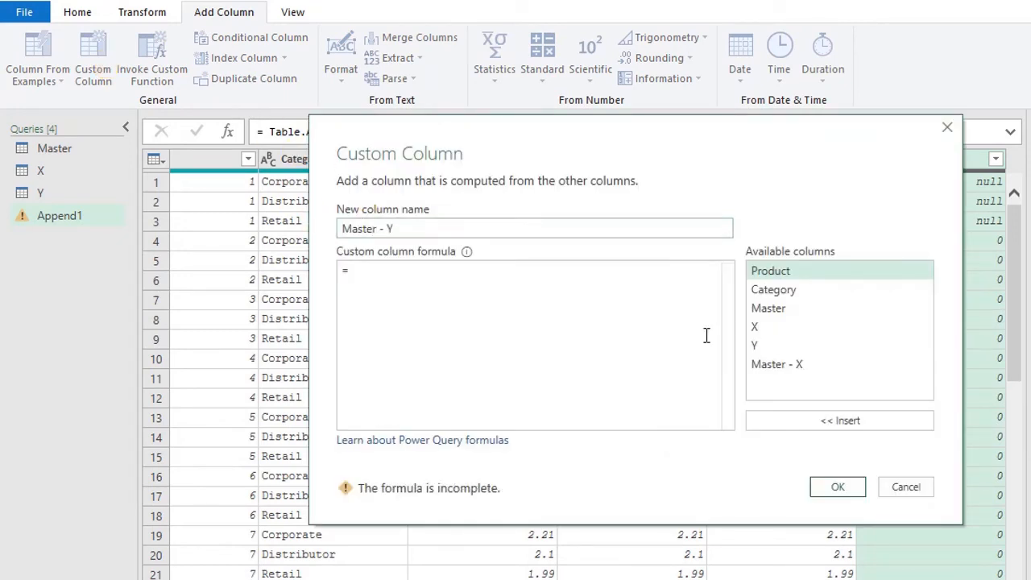
double_click(770, 309)
type("-")
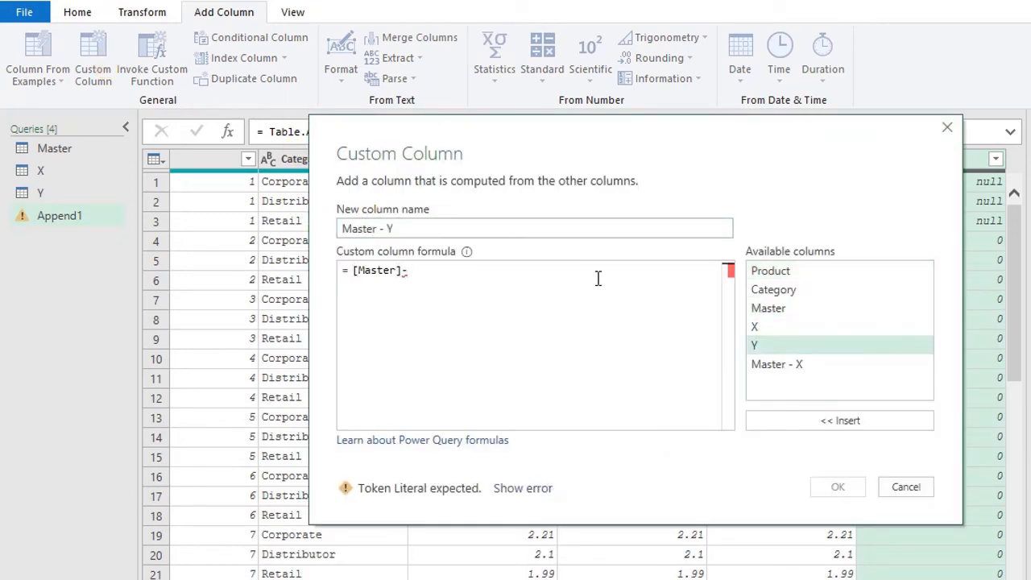
left_click(780, 352)
left_click(812, 420)
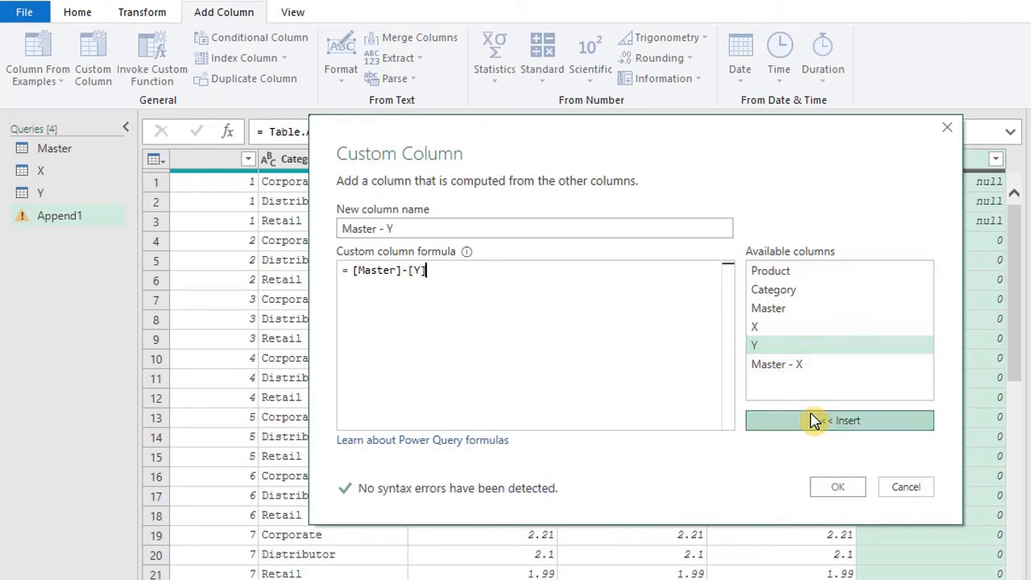
left_click(842, 487)
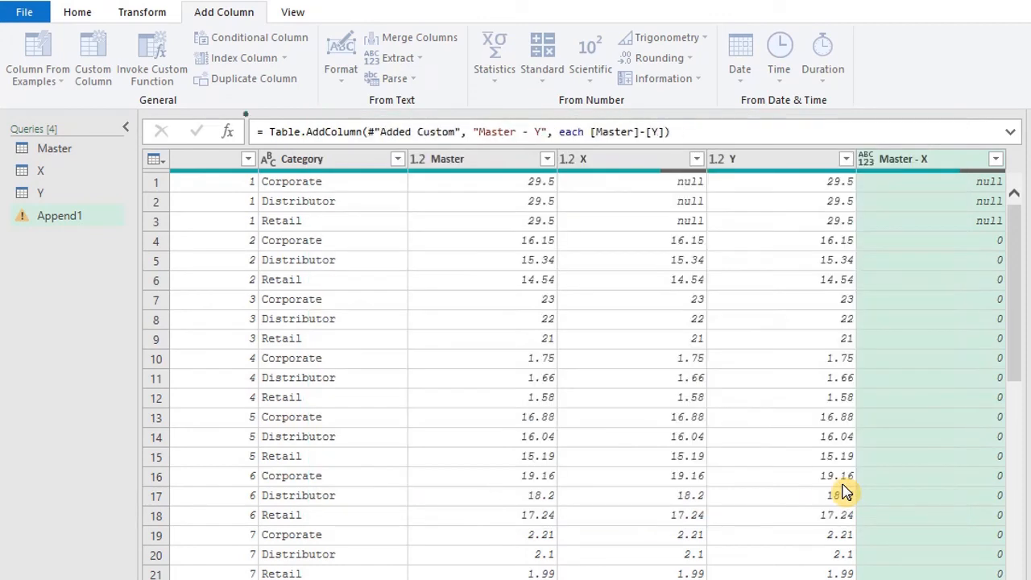
Step: Close the editor and load the appended query to a new worksheet as a PivotTable Report
left_click(80, 14)
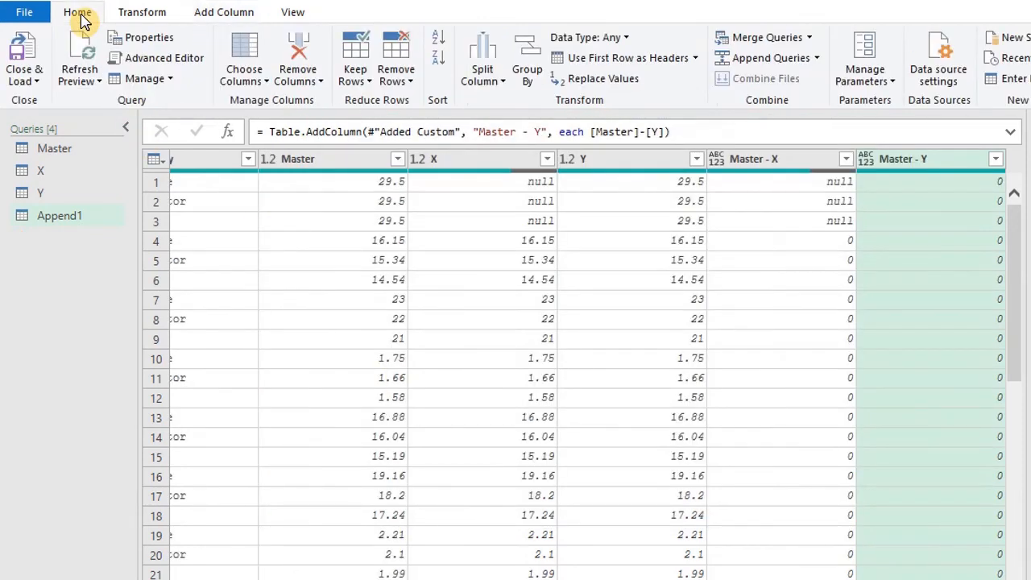
left_click(41, 87)
left_click(43, 121)
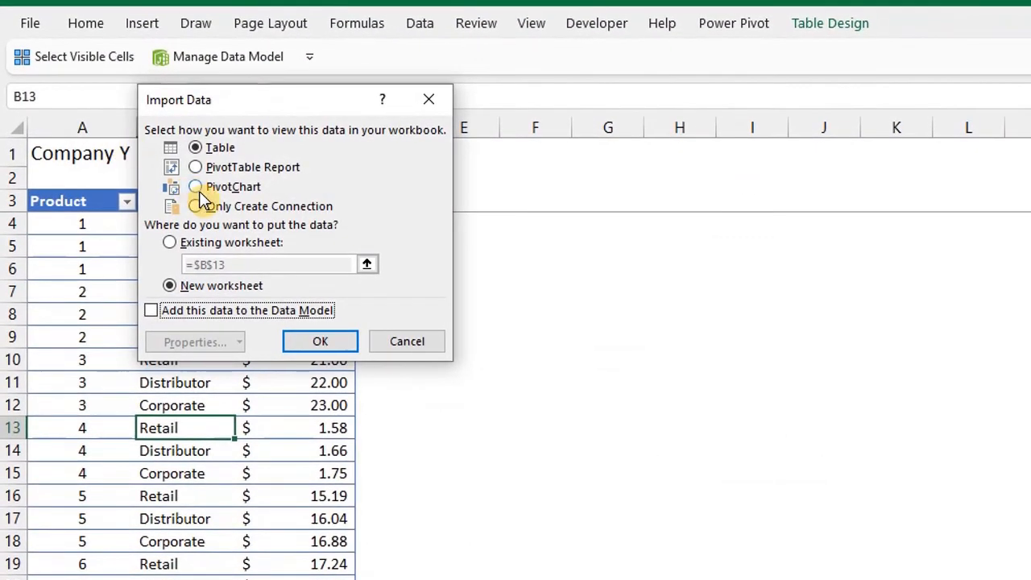
left_click(195, 168)
left_click(317, 348)
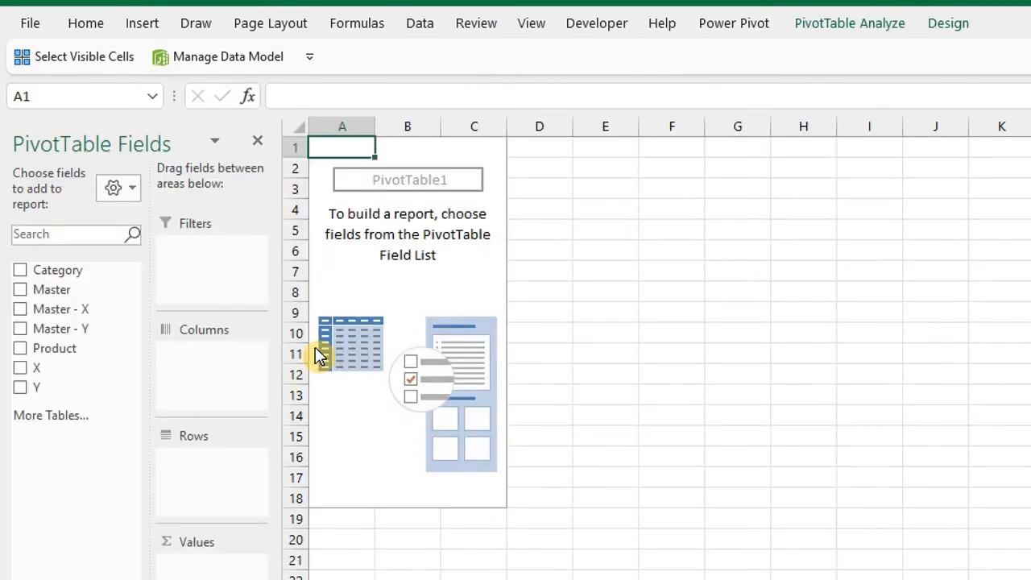
Step: Place Product and then Category in the PivotTable rows and set the report layout to tabular form
left_click_drag(78, 352, 191, 460)
left_click_drag(66, 274, 190, 485)
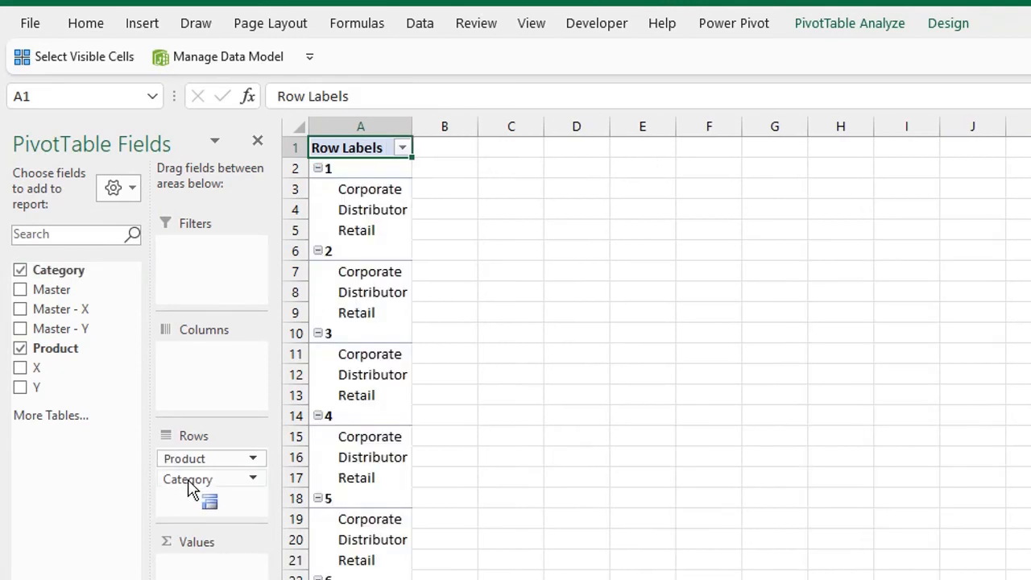
left_click(948, 23)
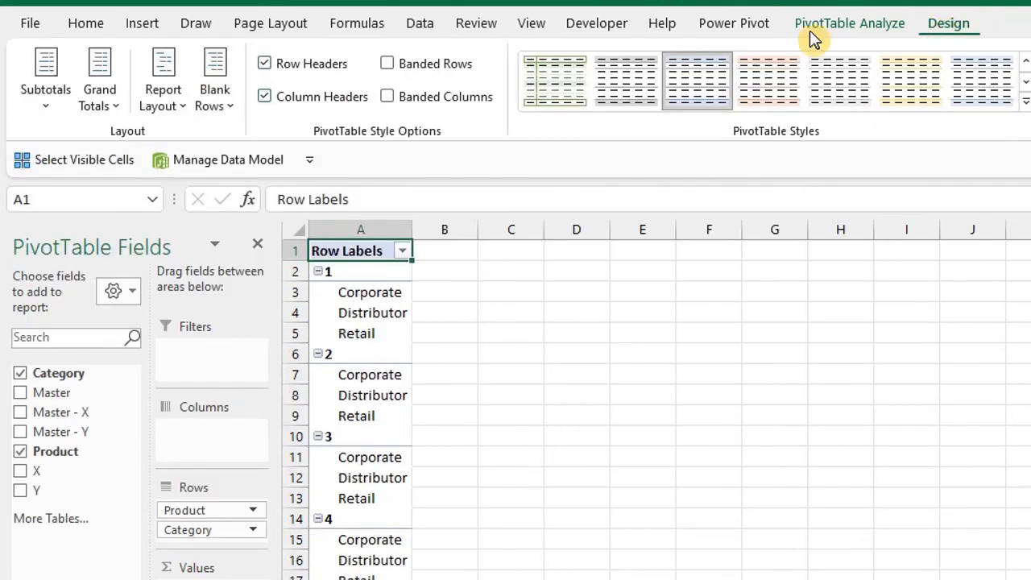
left_click(180, 114)
left_click(270, 265)
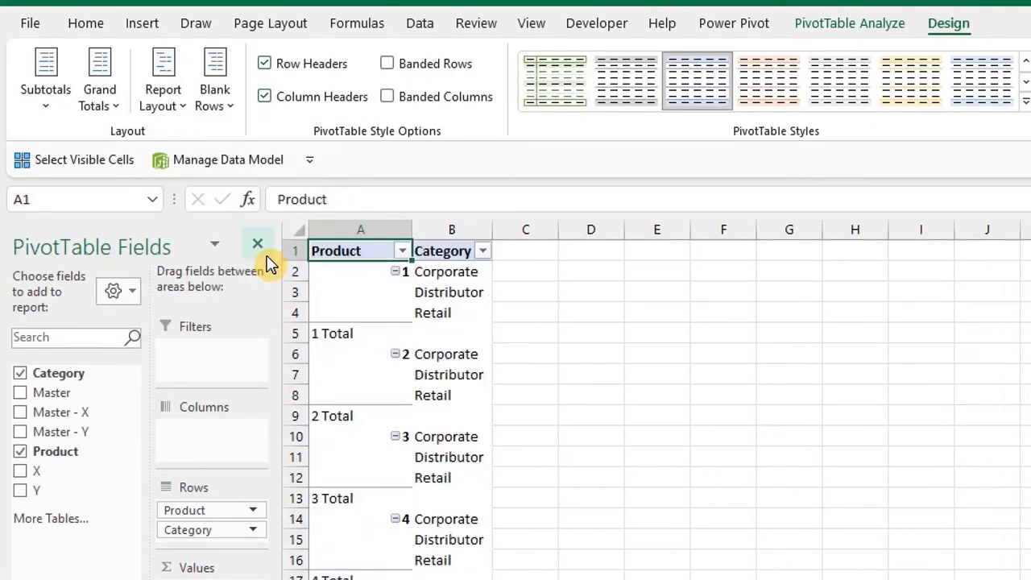
Step: Turn off the grand totals and subtotals in the PivotTable
left_click(100, 95)
left_click(208, 153)
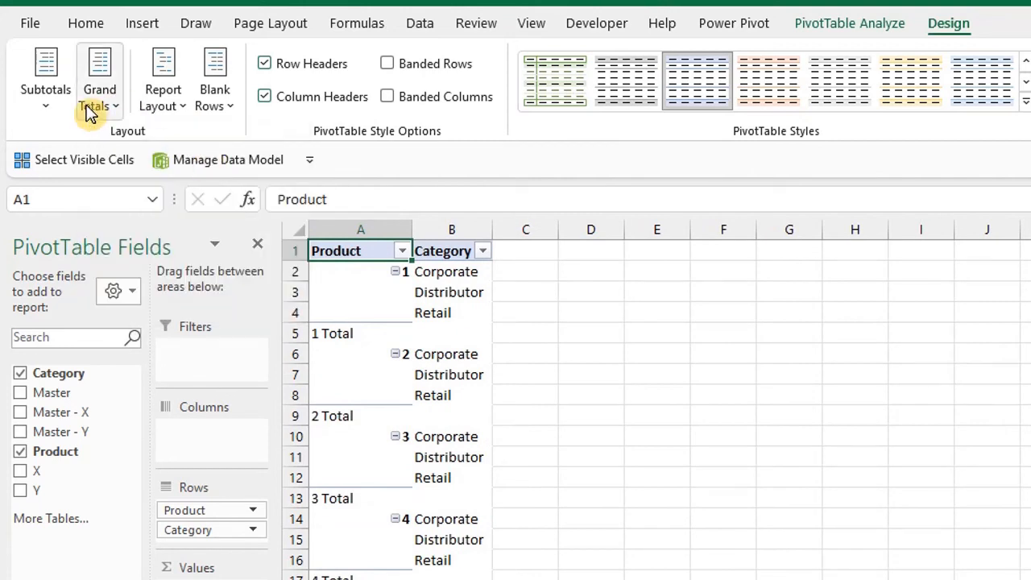
left_click(56, 102)
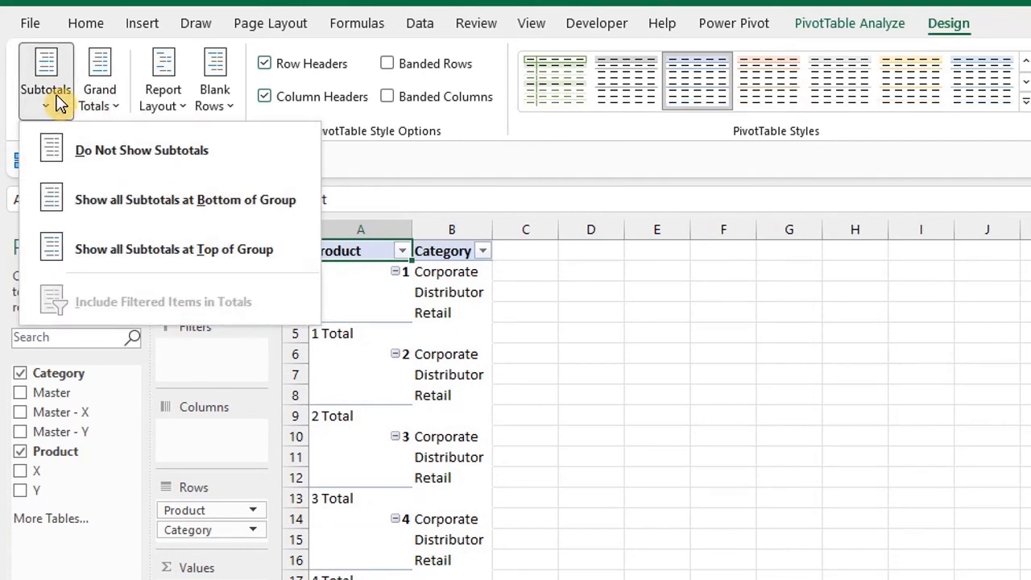
left_click(87, 147)
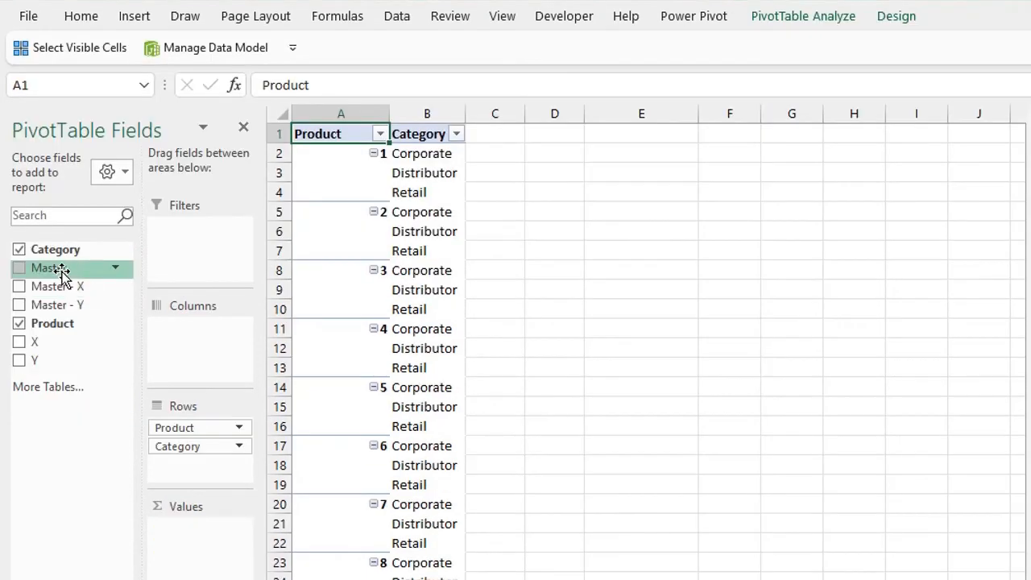
Step: Add the Master, X and Master - X fields to the PivotTable values, in that order
left_click_drag(62, 273, 202, 548)
left_click_drag(49, 345, 188, 552)
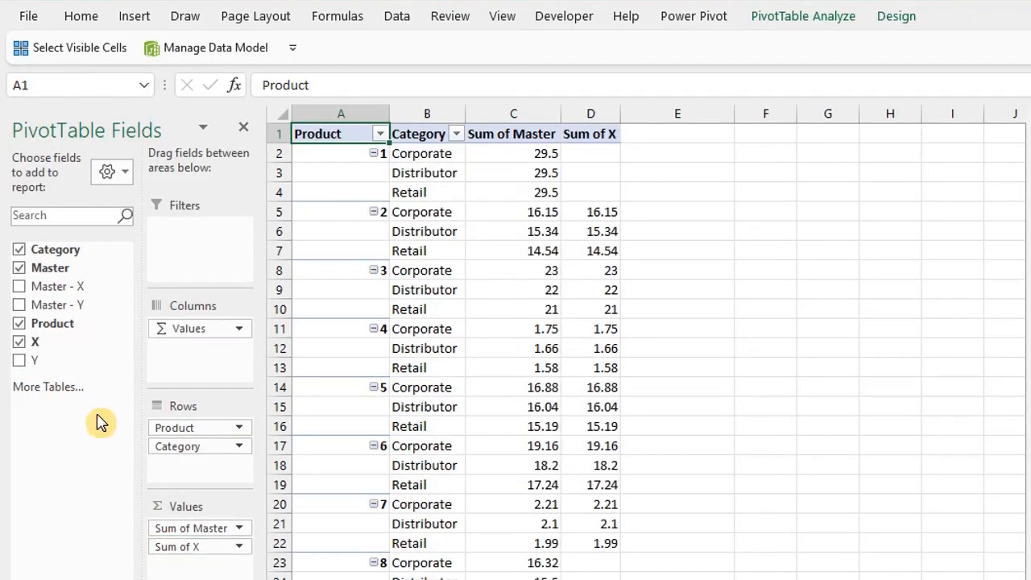
left_click_drag(96, 285, 187, 565)
Step: Remove the "Sum of" prefix from the three value headers so they read Master, X and Master - X
left_click(528, 132)
left_click_drag(305, 86, 261, 85)
key("Delete")
key("Return")
left_click(586, 134)
key("Delete")
key("Return")
left_click(687, 139)
key("Delete")
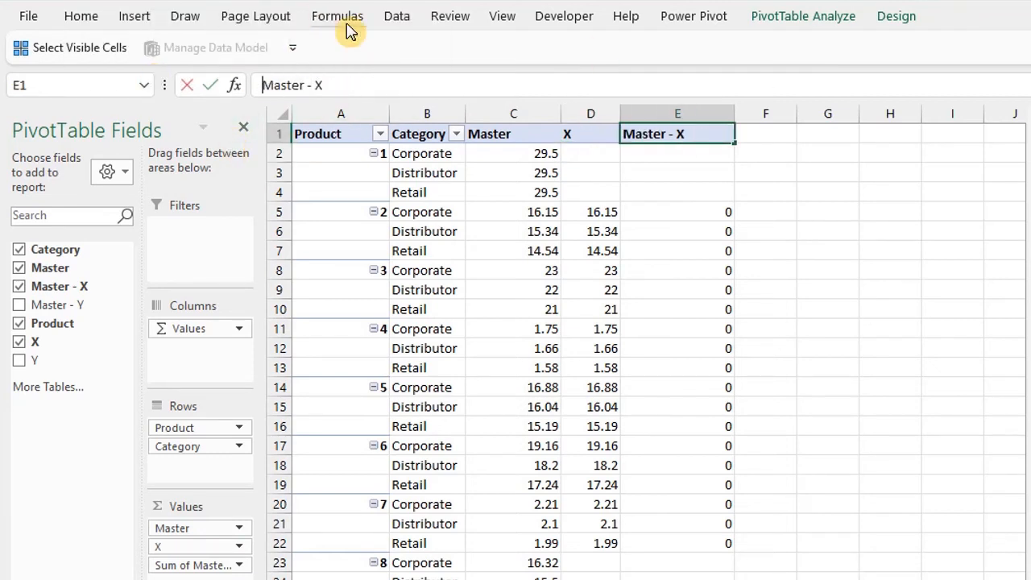
key("Return")
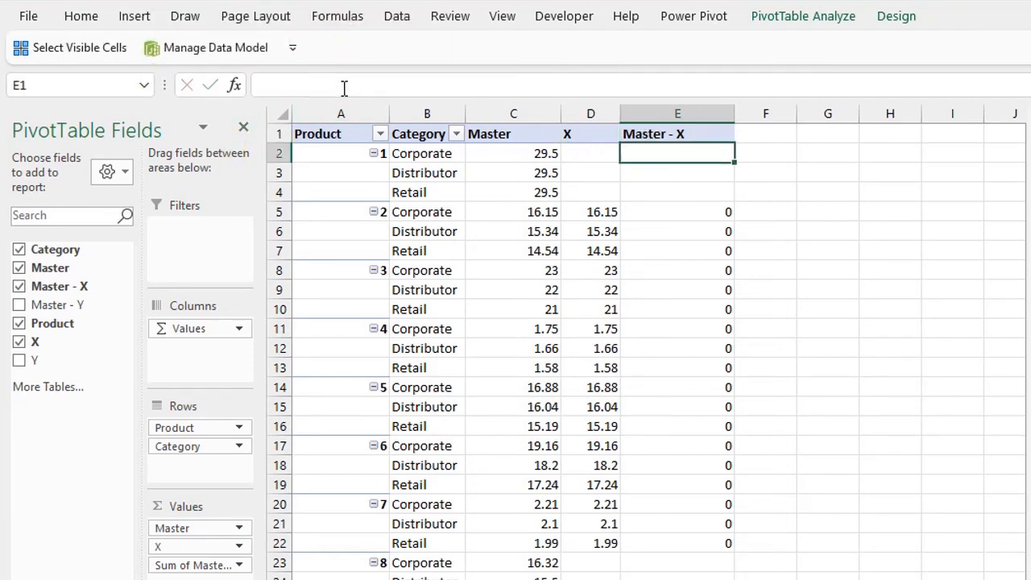
Step: Add filters to the PivotTable's value headers by applying Filter from cell F1, just beside the header row
left_click(397, 16)
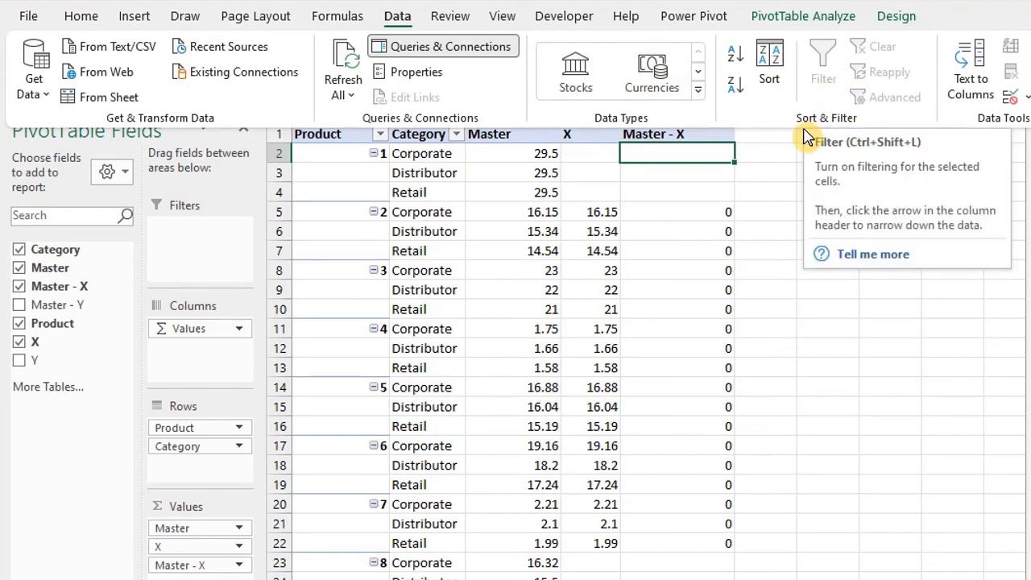
left_click(770, 145)
left_click(771, 133)
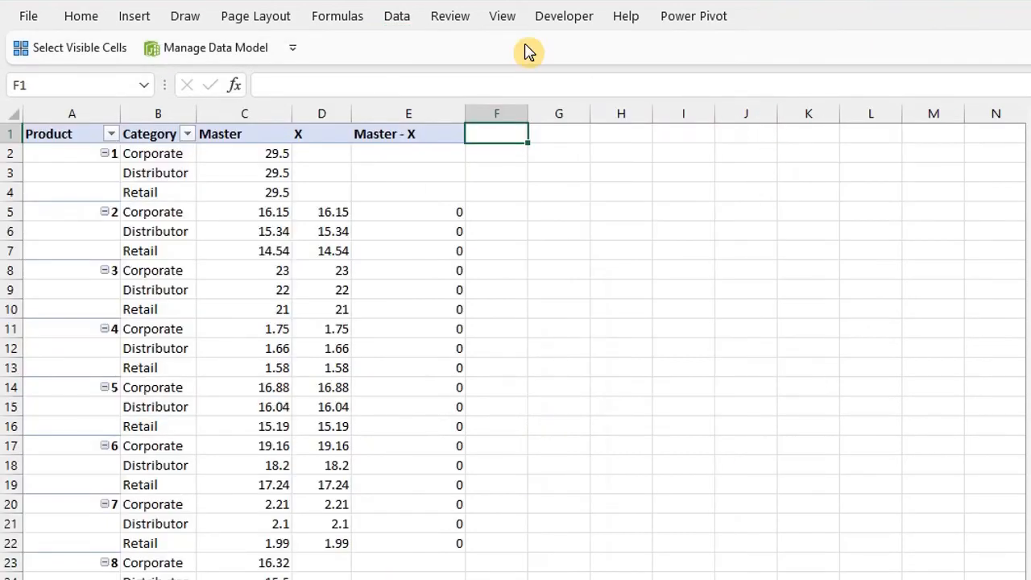
left_click(403, 17)
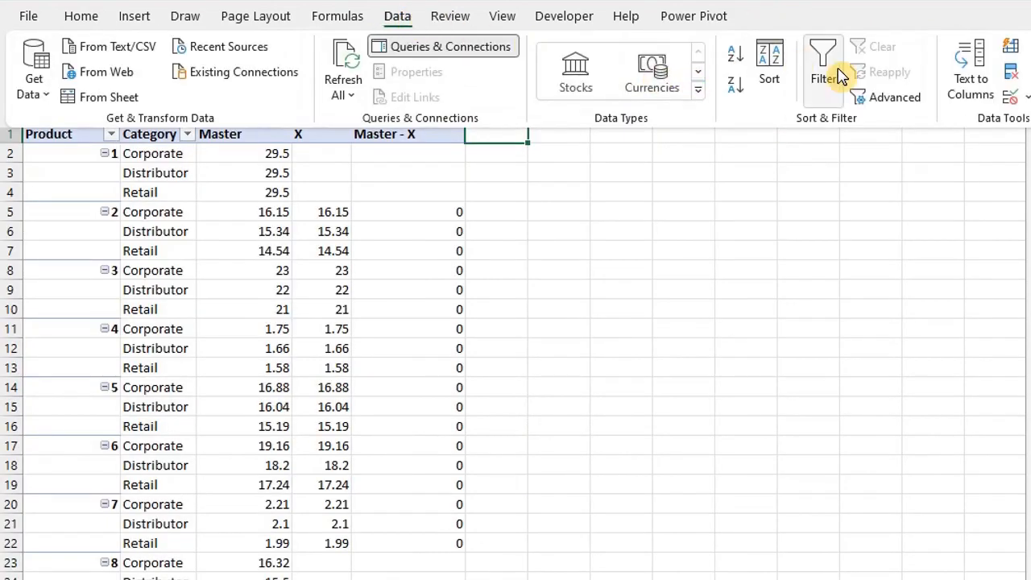
left_click(826, 71)
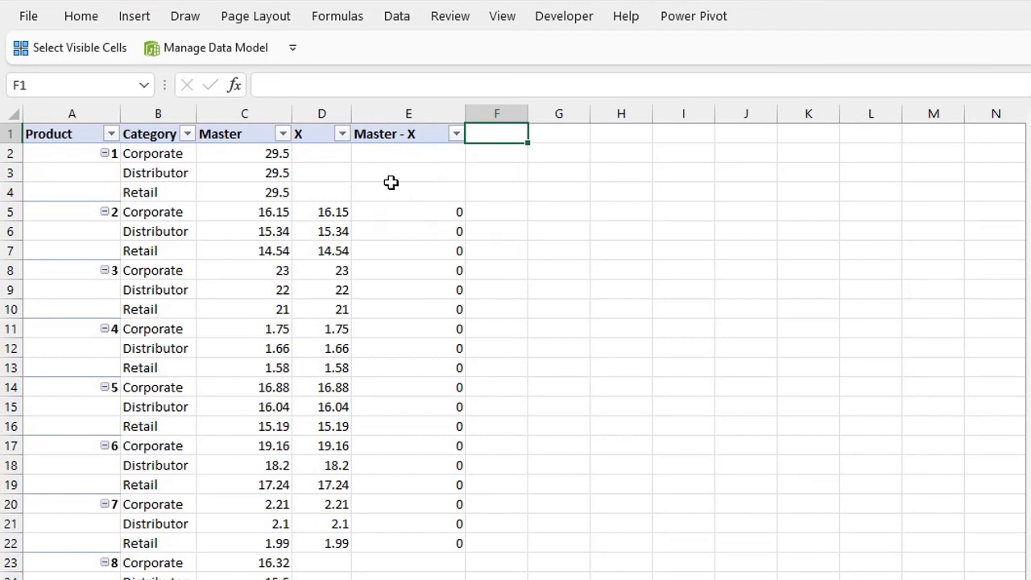
Step: Filter the Master - X column to exclude 0 and blanks for reviewing the X price differences, and clear that filter
left_click(380, 159)
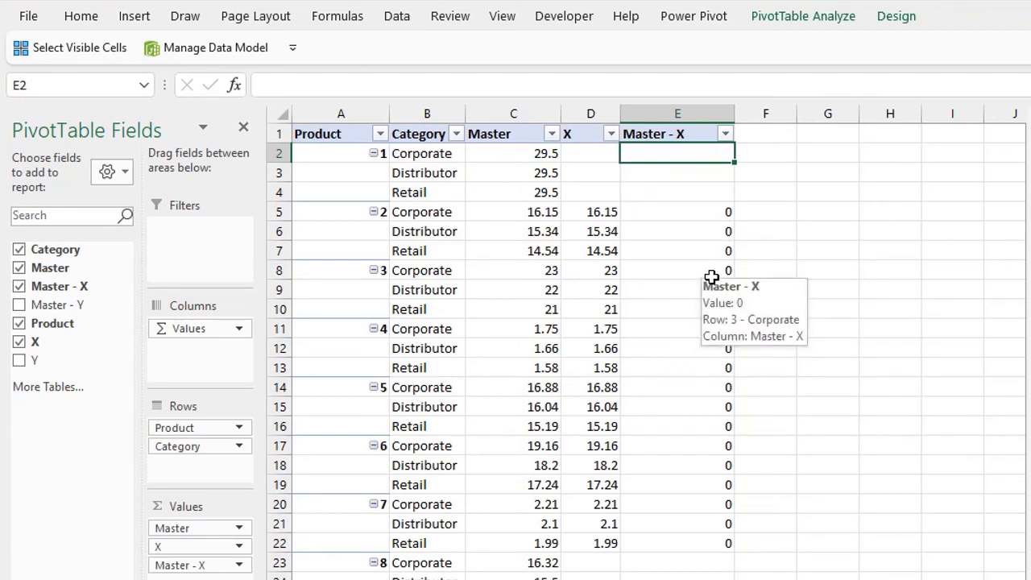
left_click(726, 134)
left_click(533, 399)
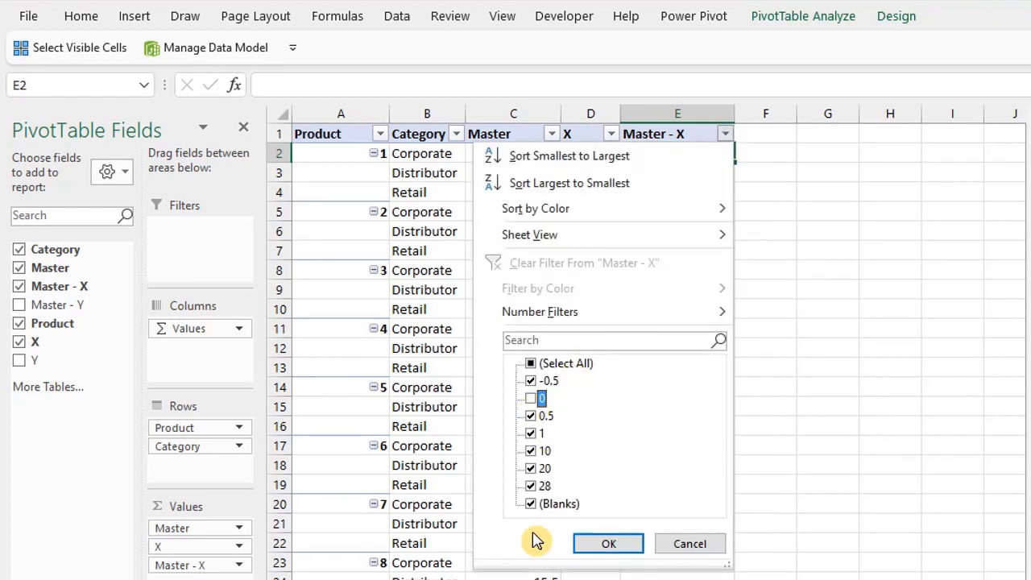
left_click(606, 543)
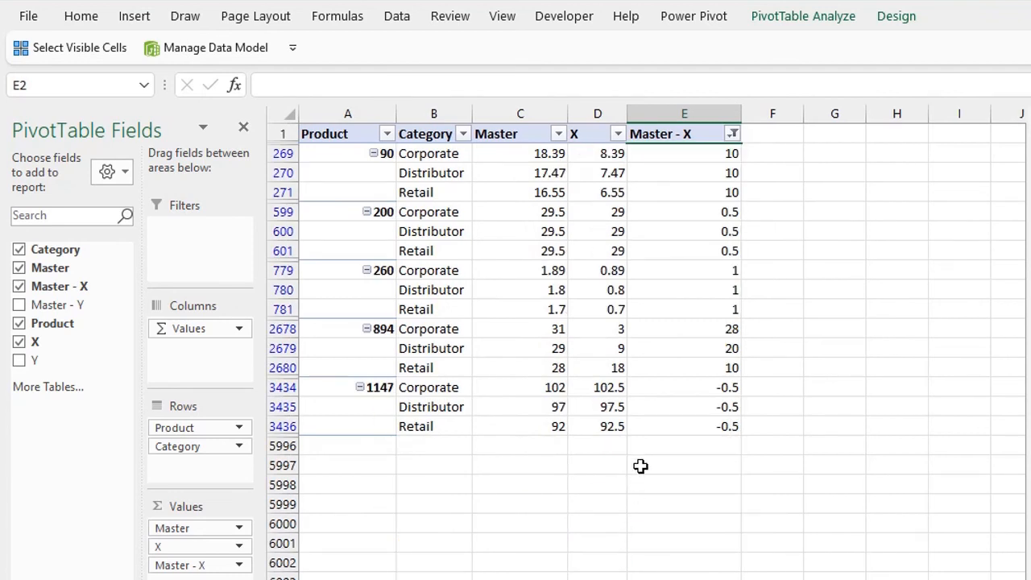
left_click(732, 134)
left_click(624, 263)
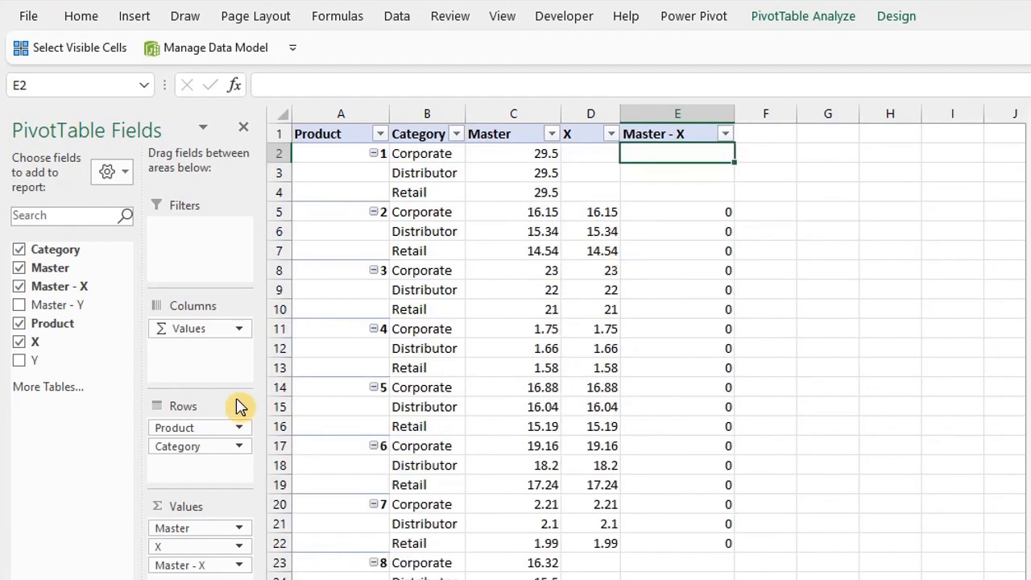
Step: Replace the X and Master - X fields in the PivotTable values with Y and Master - Y, in that order
left_click_drag(189, 546, 104, 538)
left_click_drag(190, 566, 89, 555)
left_click_drag(58, 362, 188, 555)
left_click_drag(77, 306, 187, 563)
Step: Remove the "Sum of" prefix from the two new value headers so they read Y and Master - Y
left_click(572, 134)
left_click_drag(305, 86, 236, 57)
key("BackSpace")
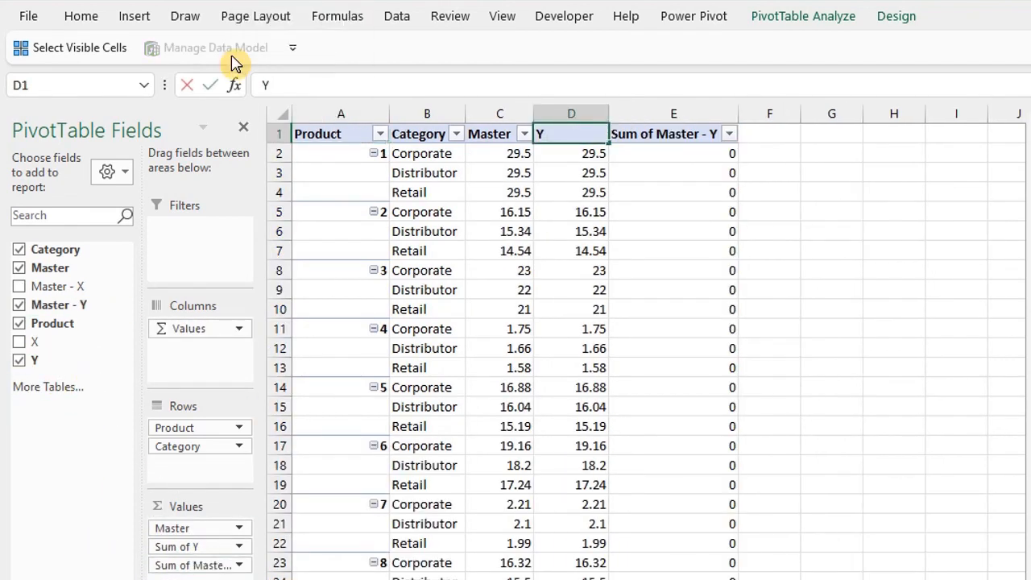
key("Tab")
left_click_drag(304, 86, 234, 76)
key("BackSpace")
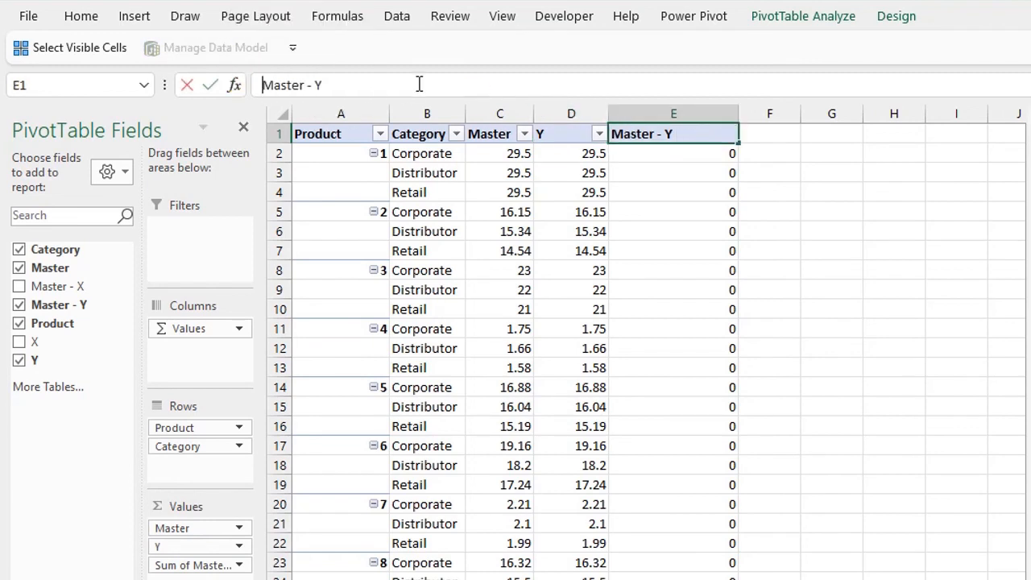
key("Return")
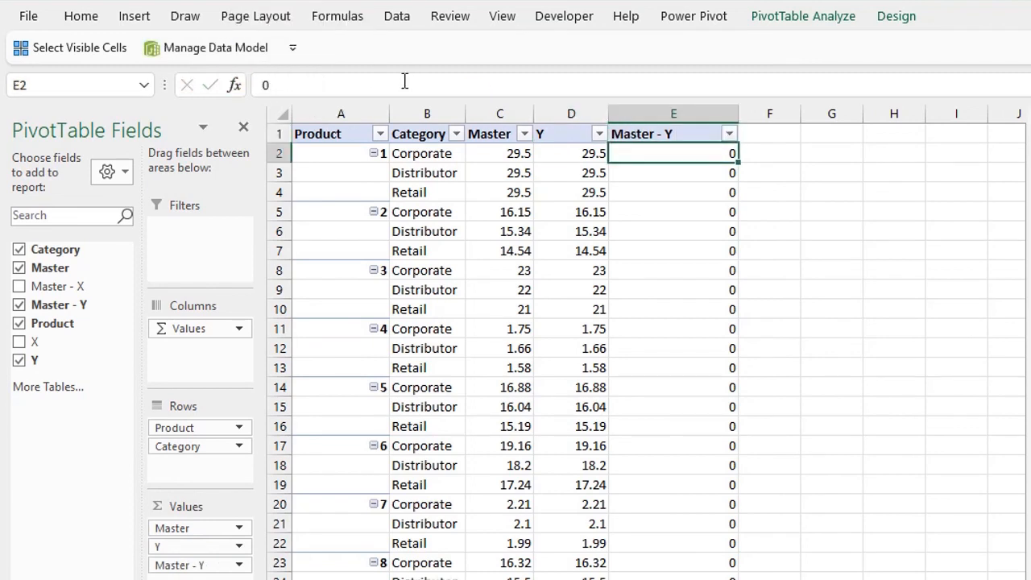
Step: Filter the Master - Y column to exclude the 0 values
left_click(729, 135)
left_click(535, 398)
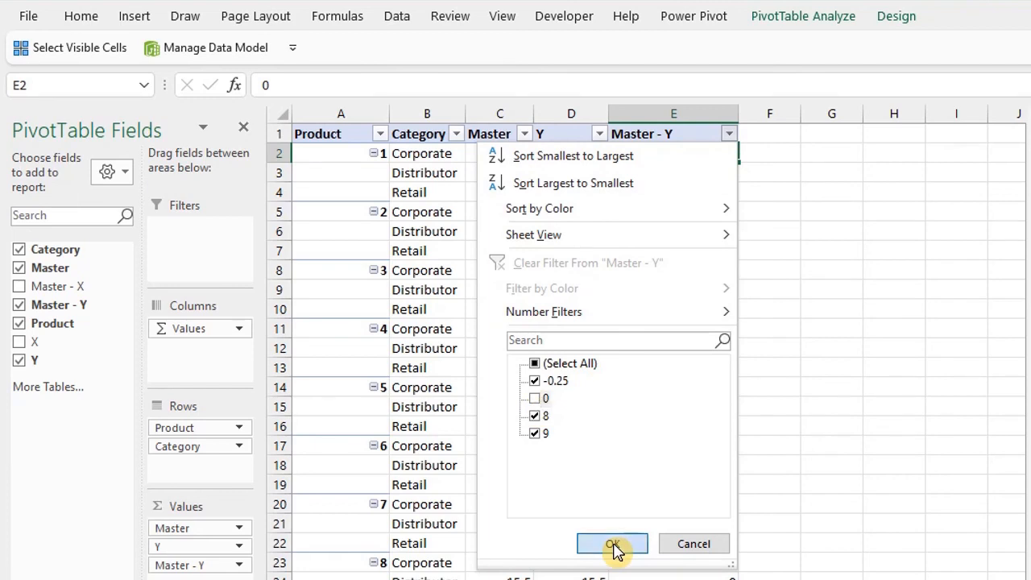
left_click(612, 544)
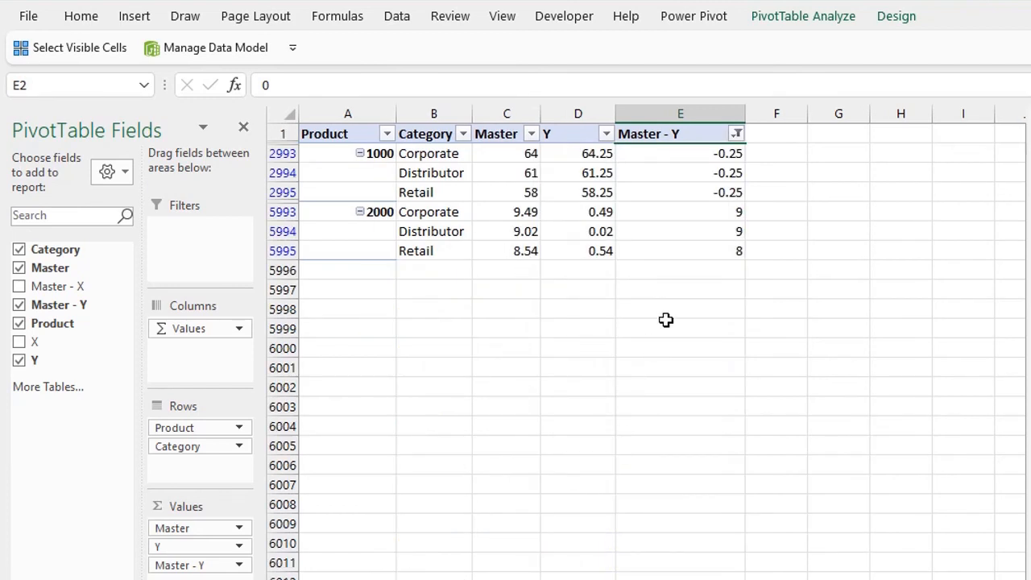